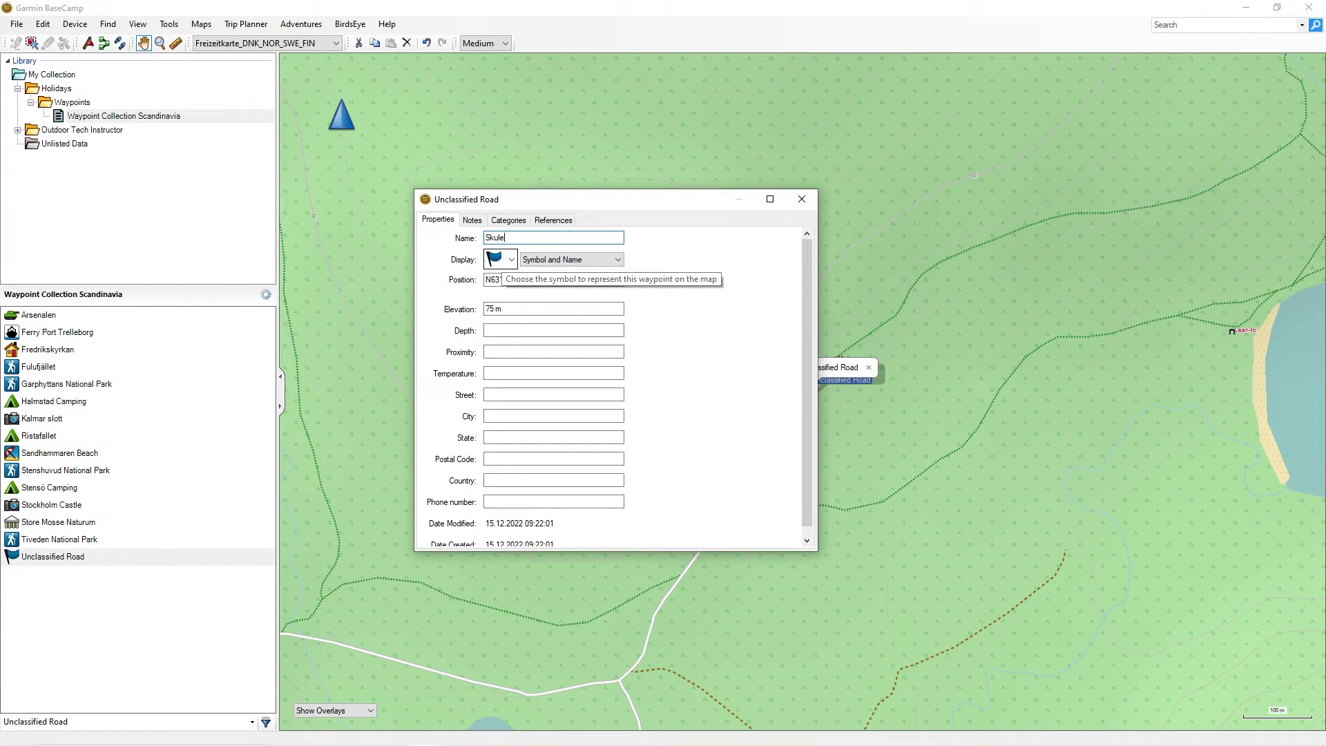
Complete the name 'Skuleskogen National Park', paste parking notes, add Beach, then view Garphyttan and Tiveden results.
text(ogen National)
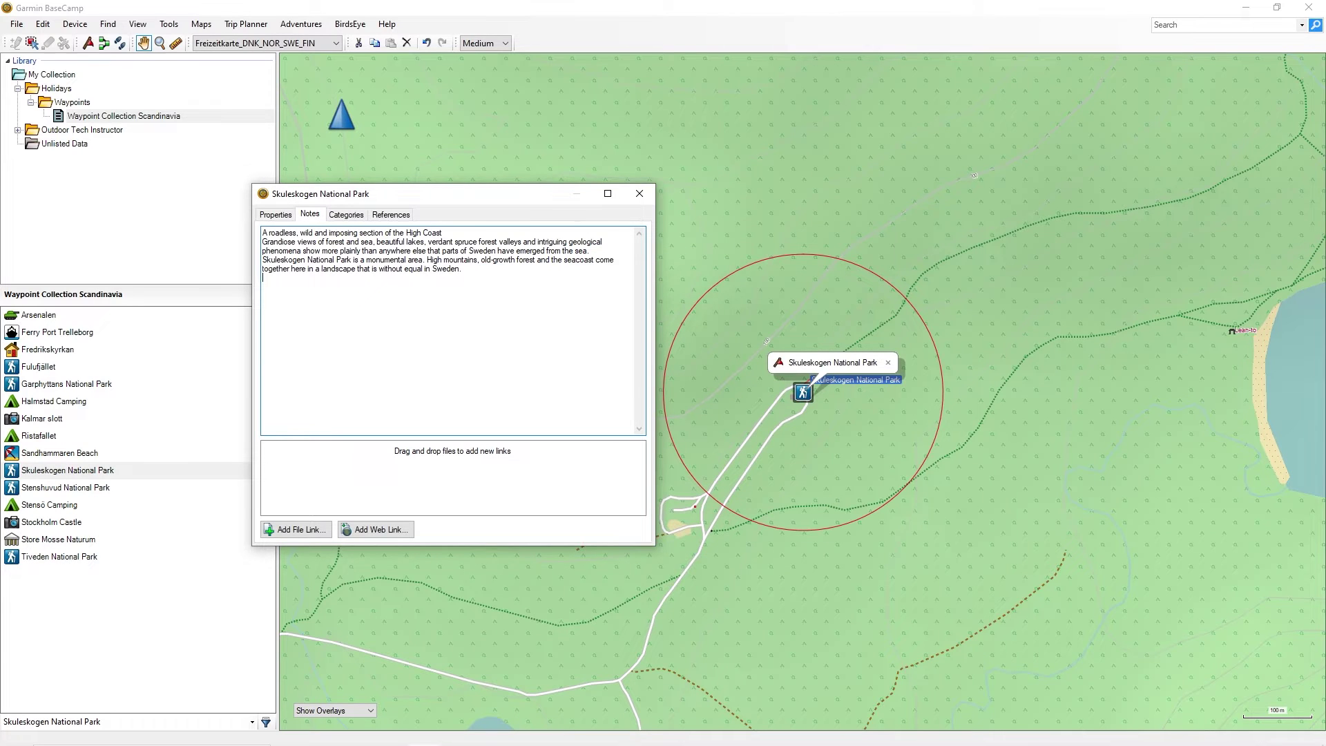
text(At times when there are many visitors in the National Park there may be a lack of available parking spaces in the parking lots at the entrances. This schedule gives an overview of when there are usually more/fewer people in the park to help you plan your visit. When there are so many people in the park that the parking lot by entrance Syd becomes full the road to entrance Syd will close until there is available parking again. We recommend that you choose the National Park bus instead, free of charge and available from naturum Höga Kusten. See information in the box to the left of this one. Welcome to naturum Höga Kusten for further information!)
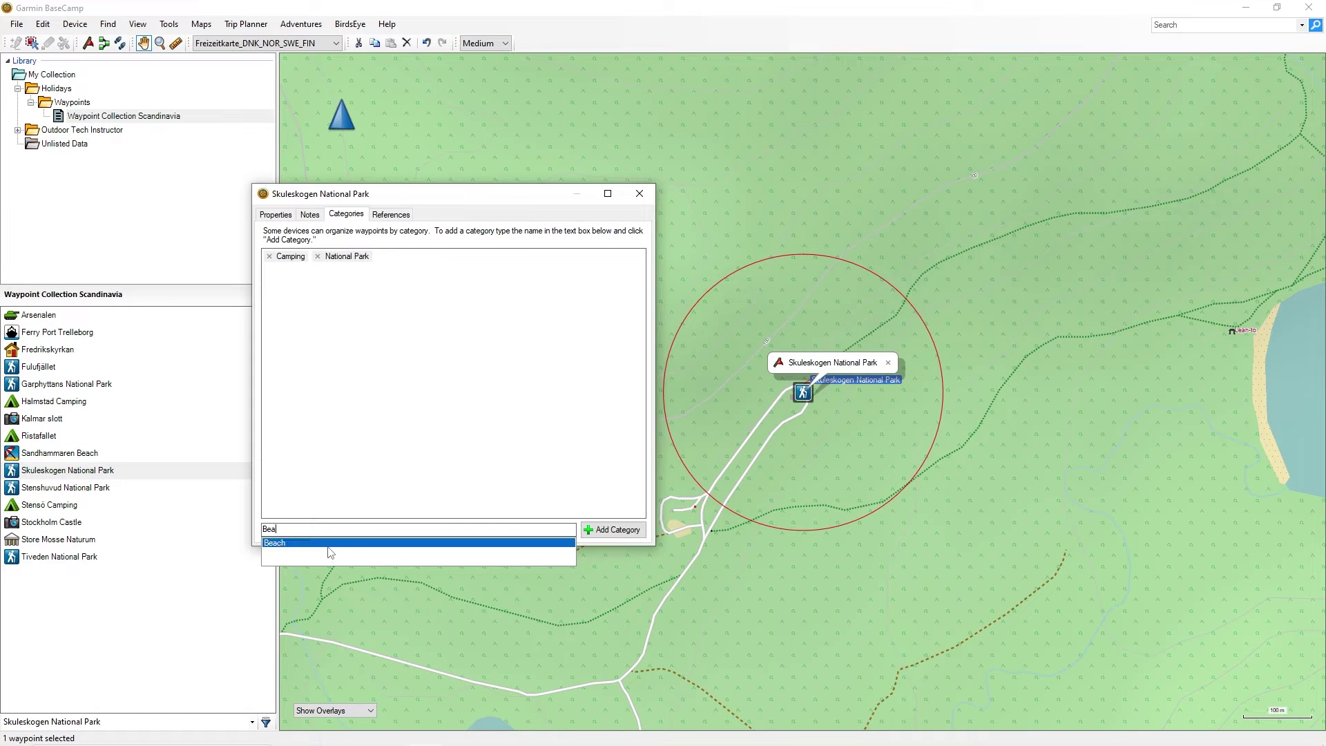
click(326, 549)
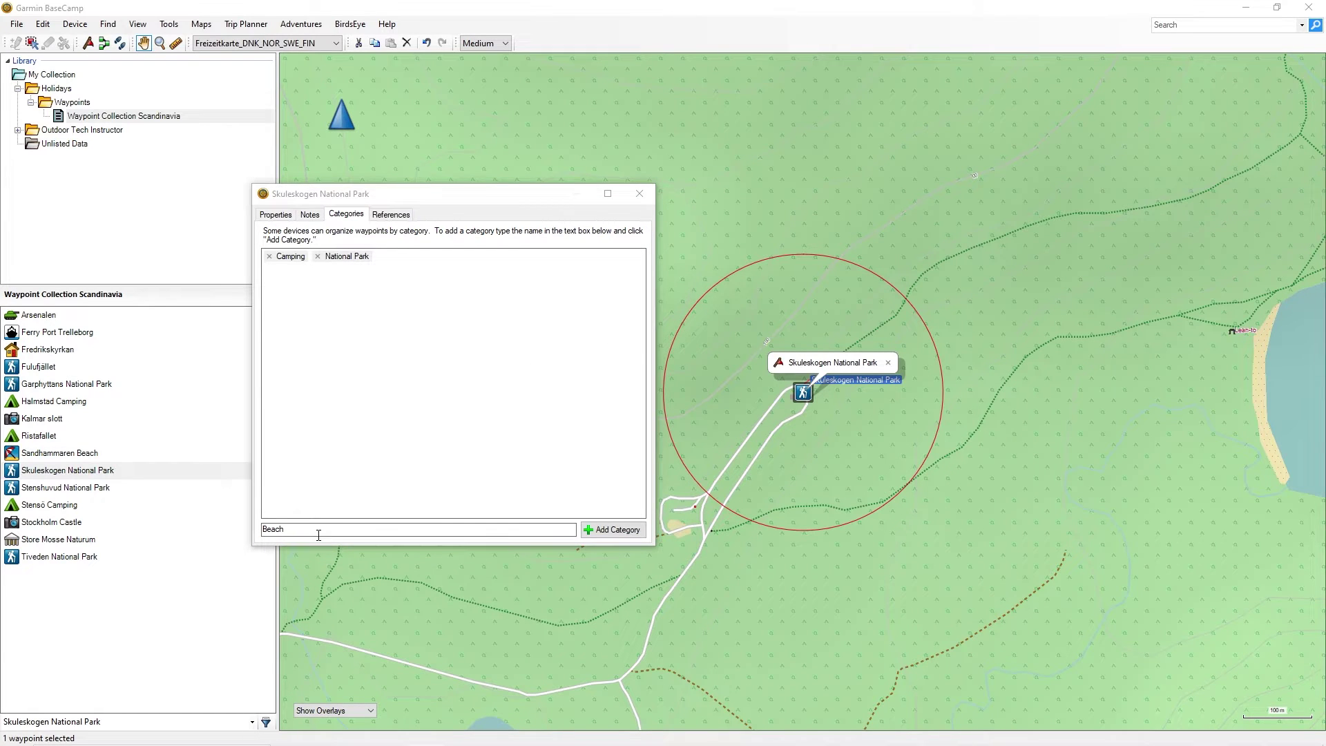
click(318, 529)
key(Return)
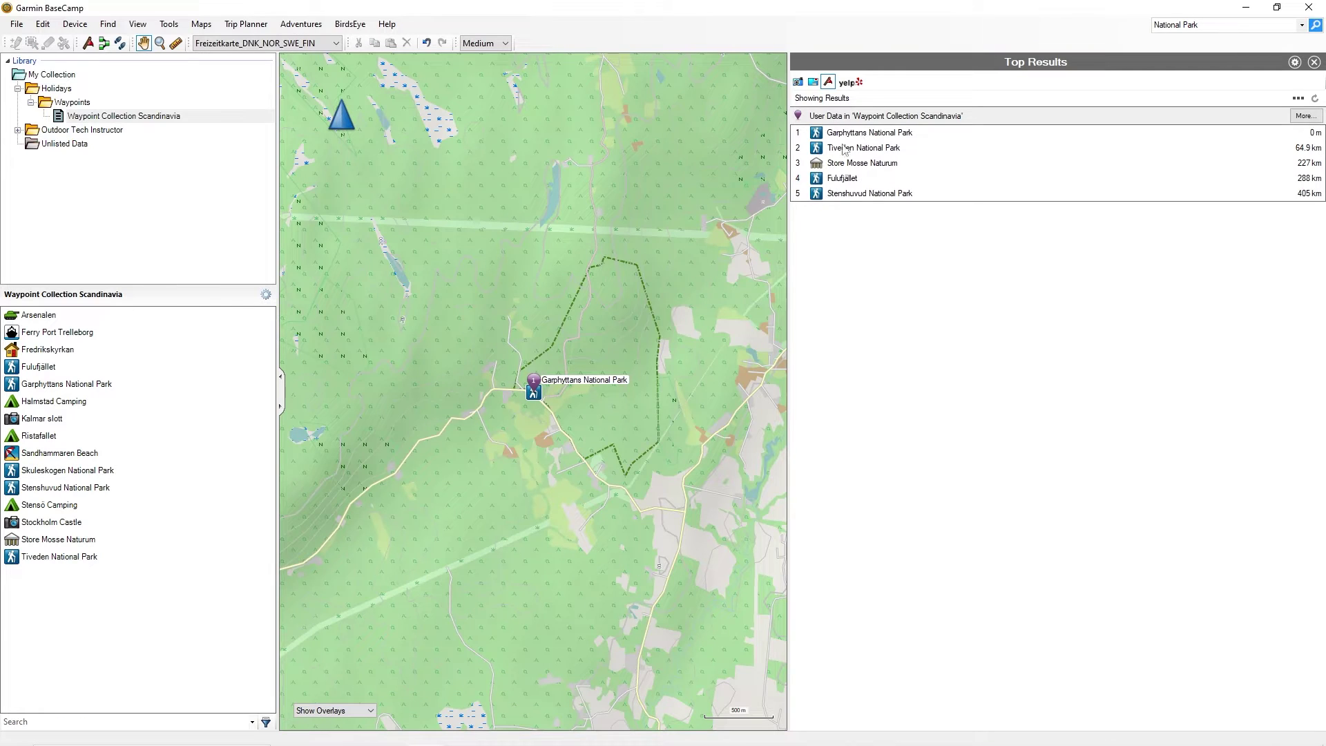
click(846, 134)
click(838, 149)
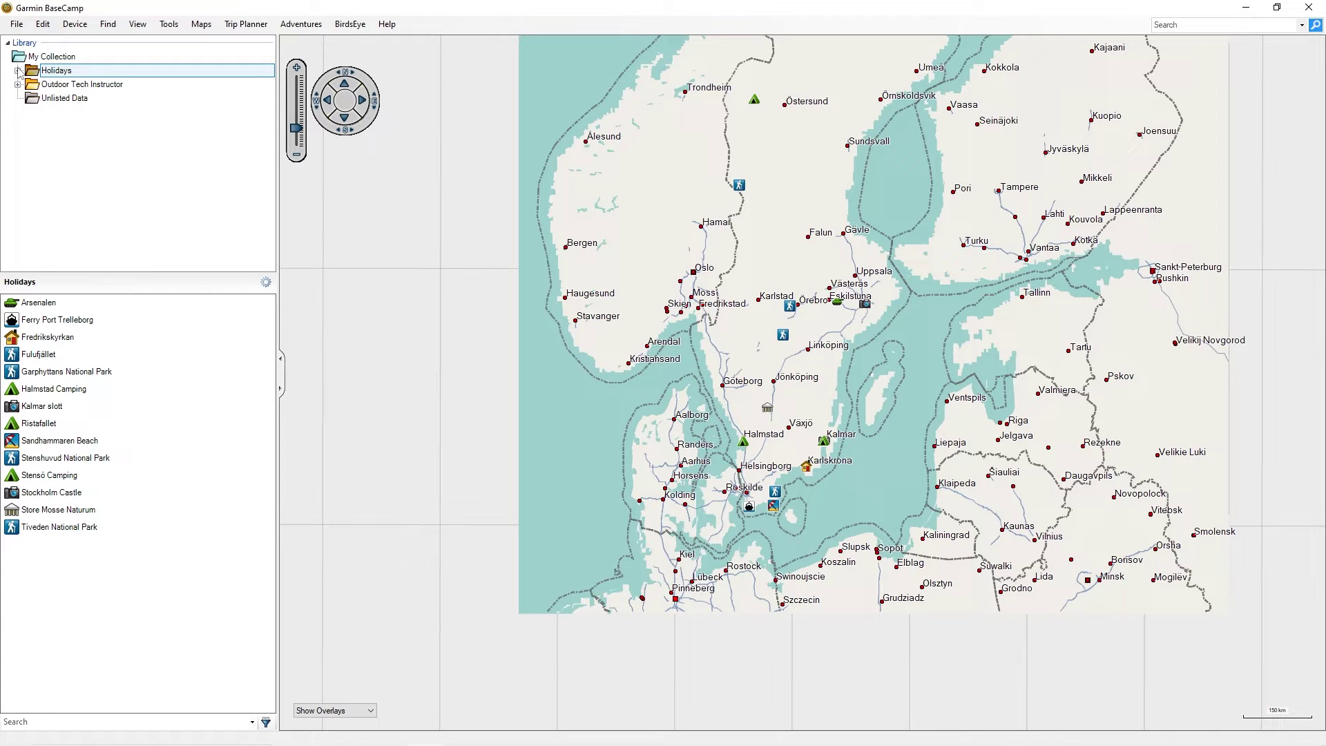
Expand Holidays, then Waypoints, and select the Waypoint Collection Scandinavia list.
click(17, 71)
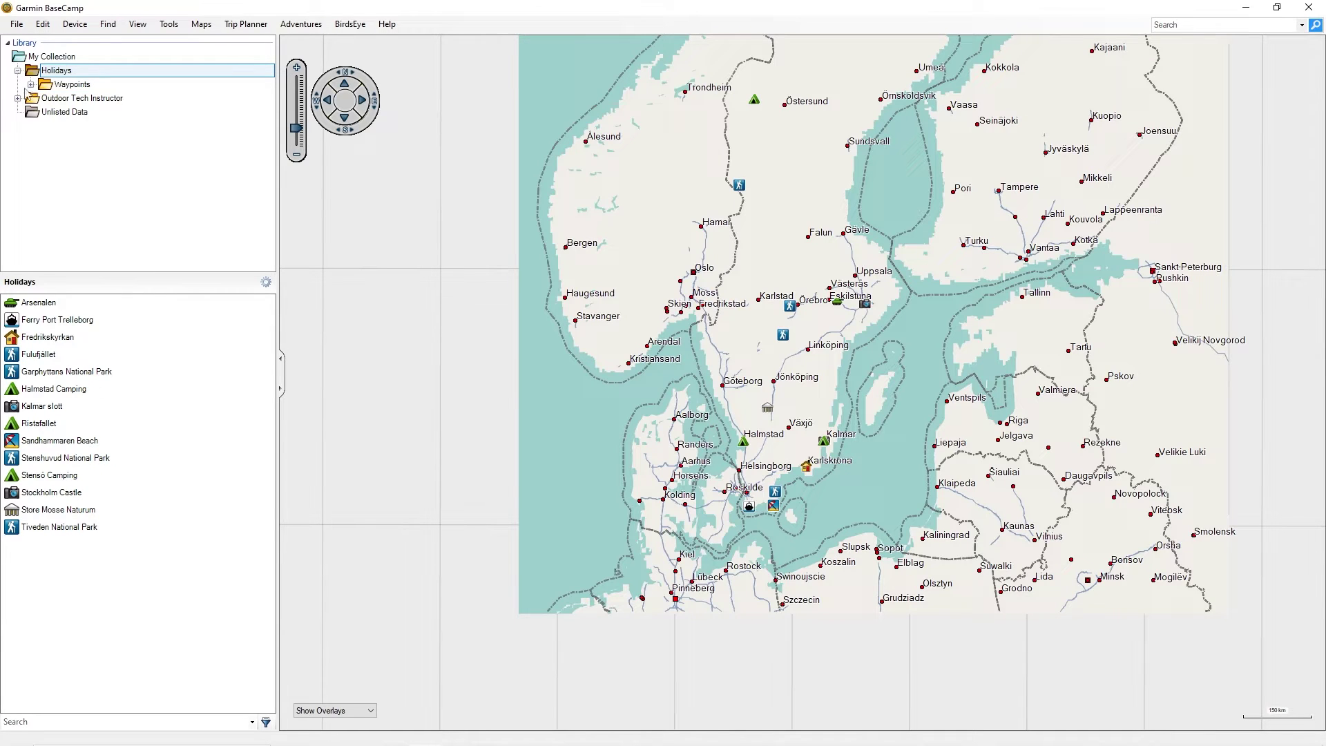
click(31, 84)
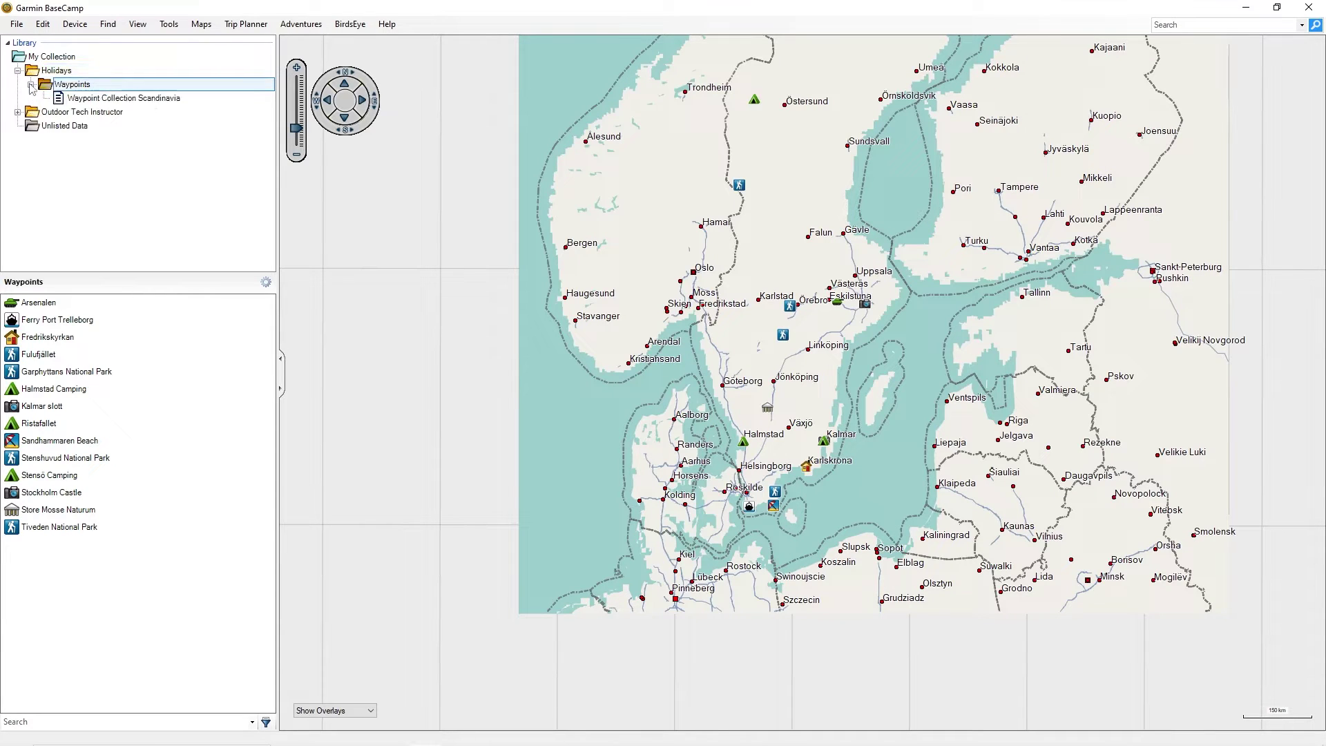
click(76, 101)
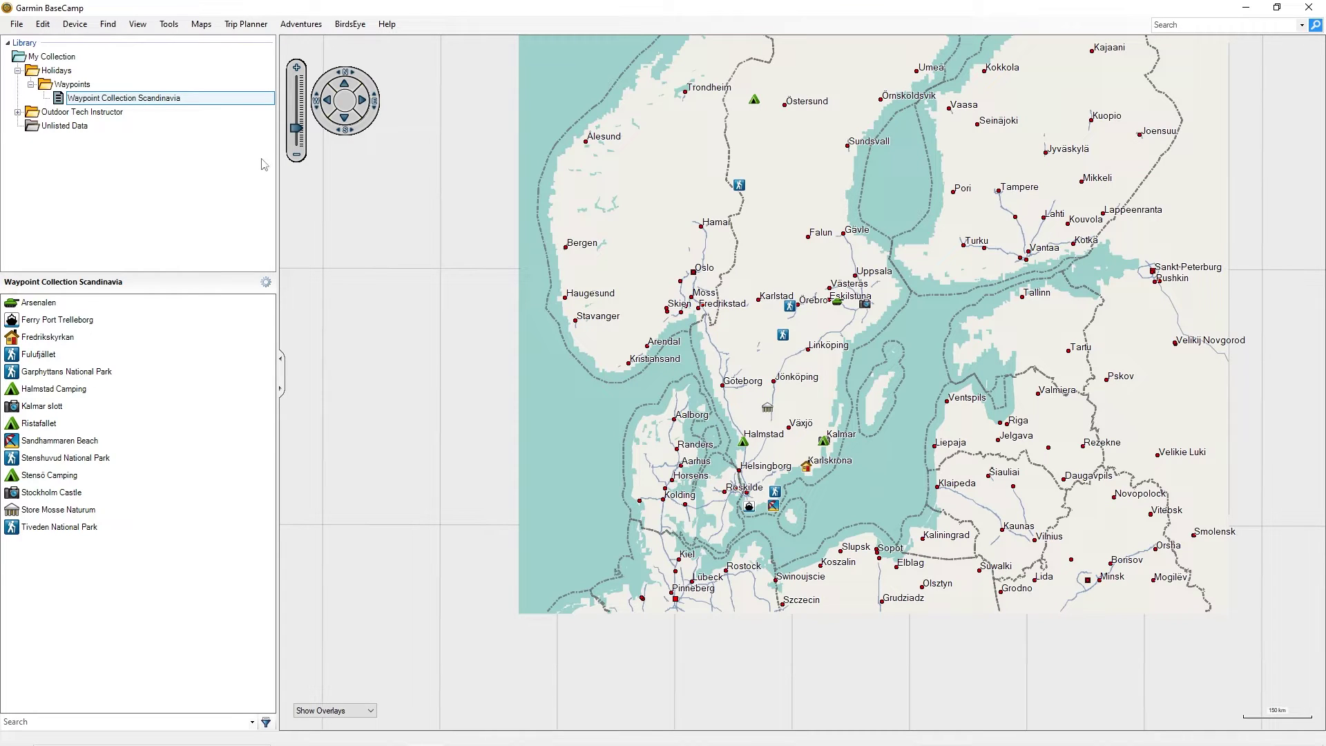
Turn on the Detail Level, Edit, Map Products, Map Tools and Drawing Tools toolbars.
right_click(543, 28)
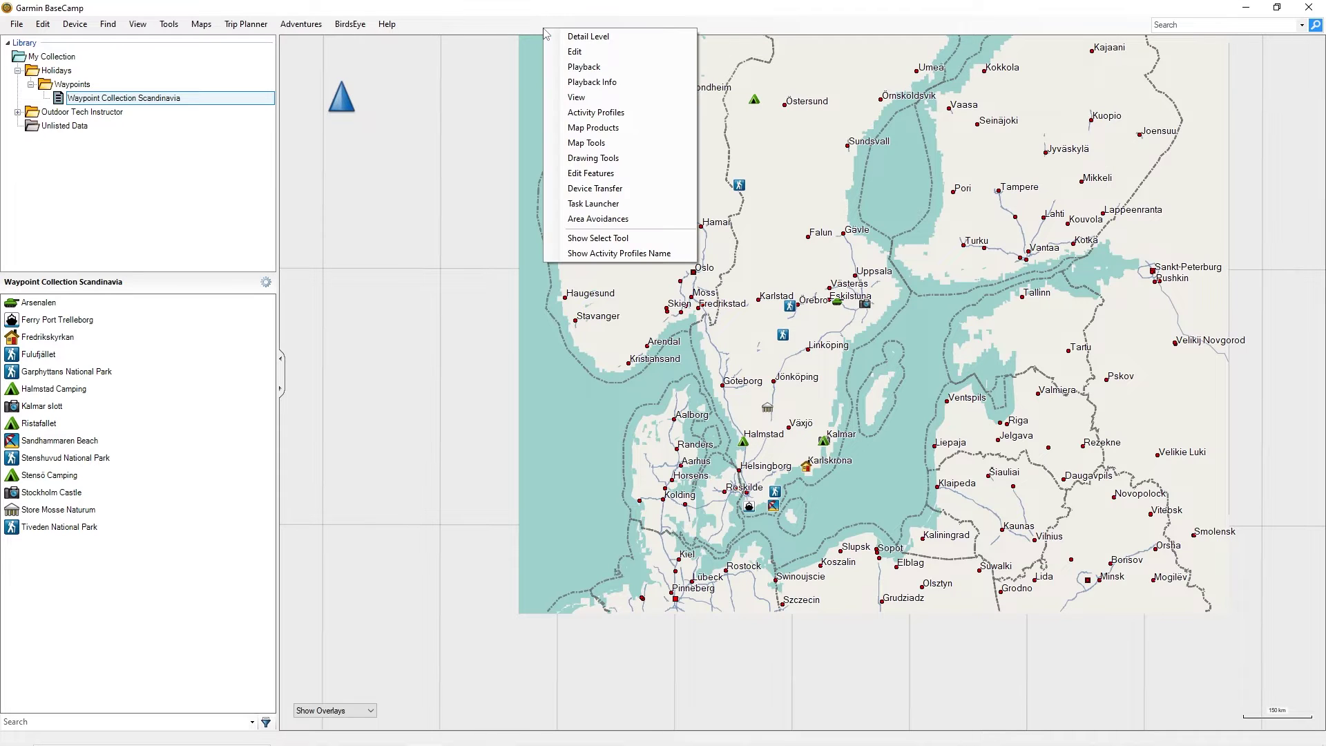
click(579, 37)
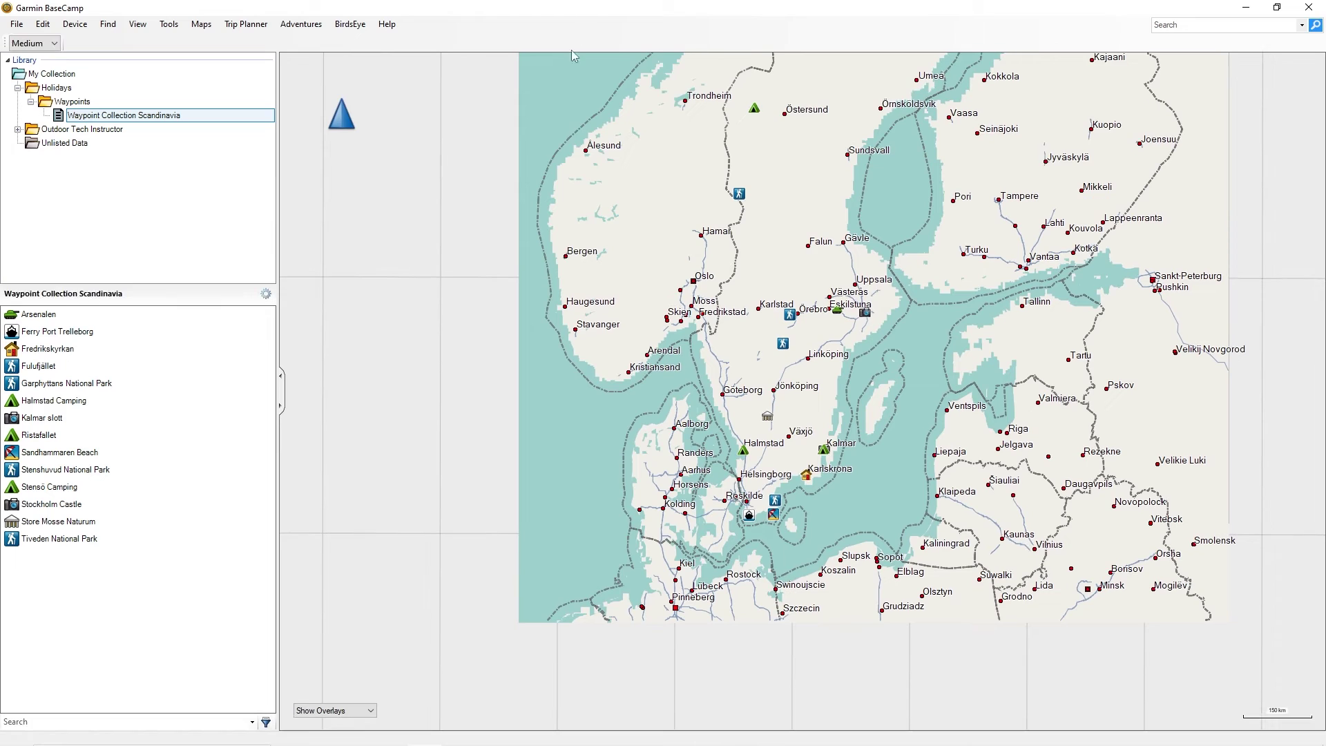
right_click(547, 39)
click(572, 64)
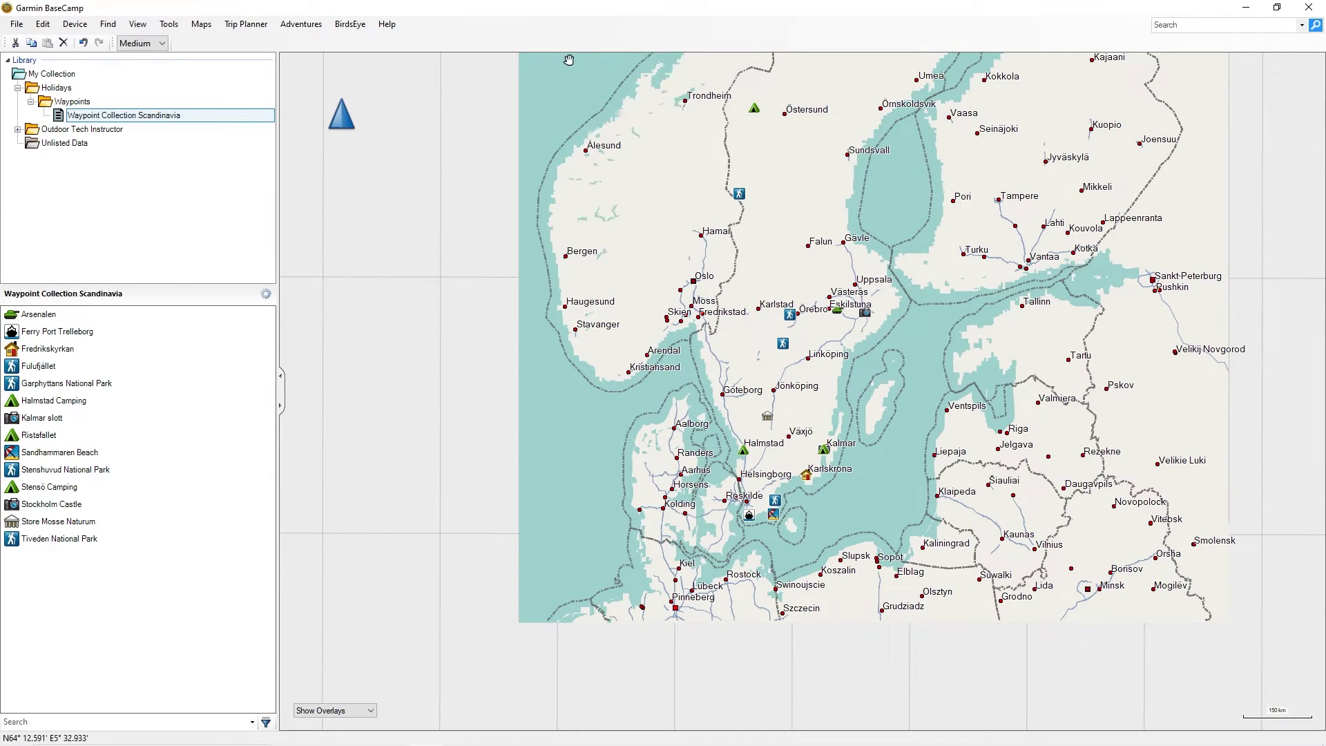
right_click(566, 40)
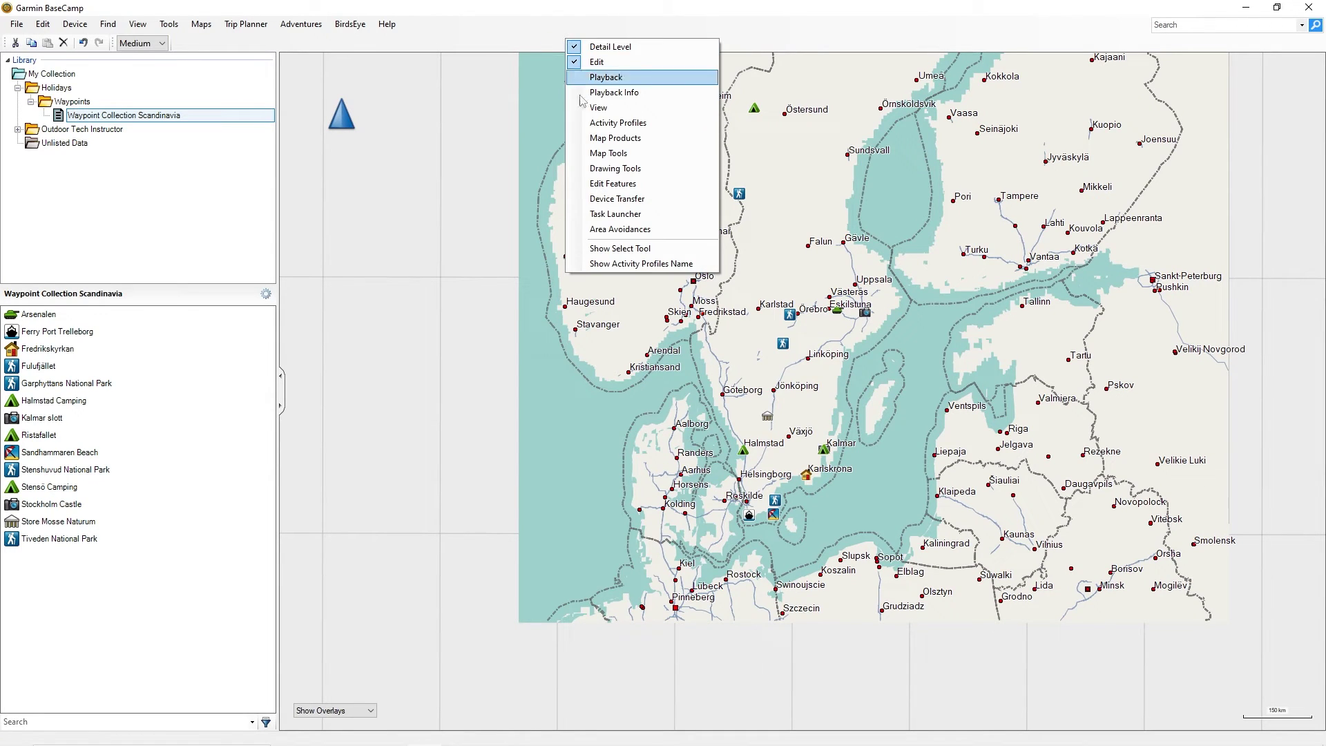
click(612, 138)
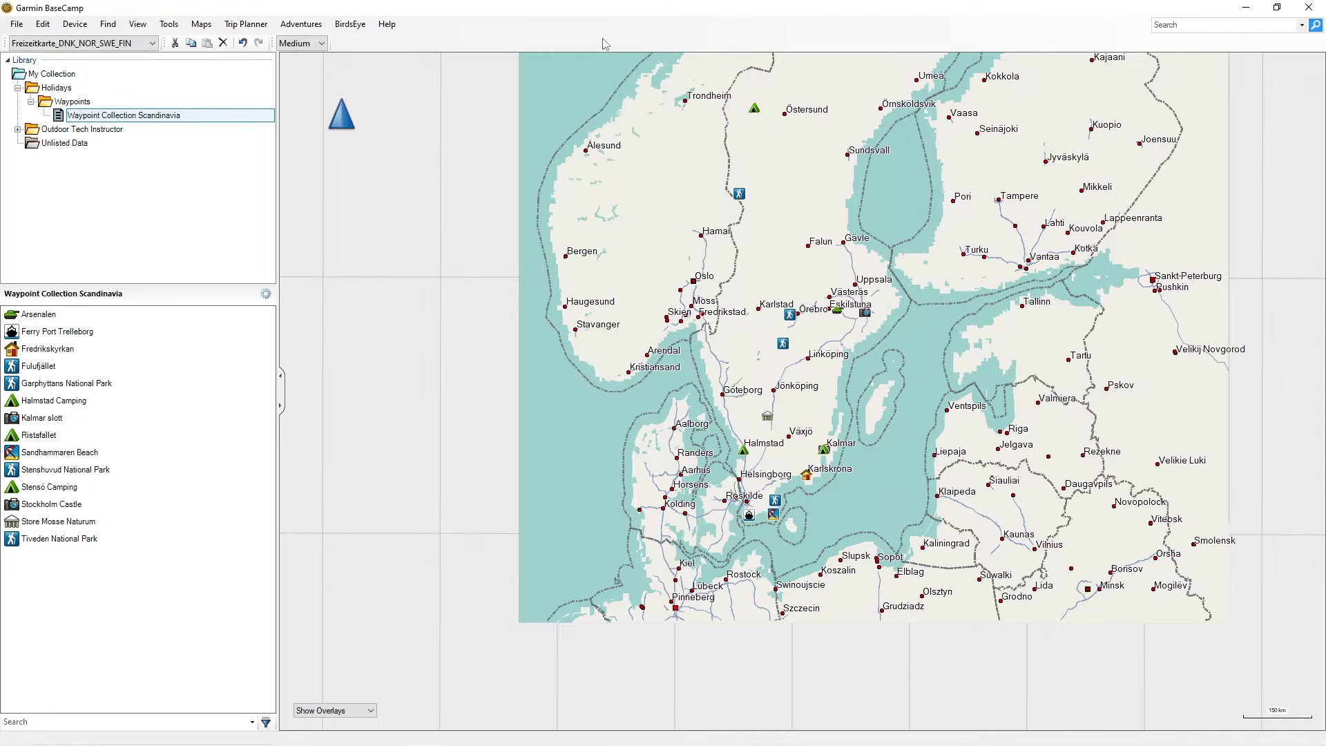
right_click(604, 39)
click(643, 153)
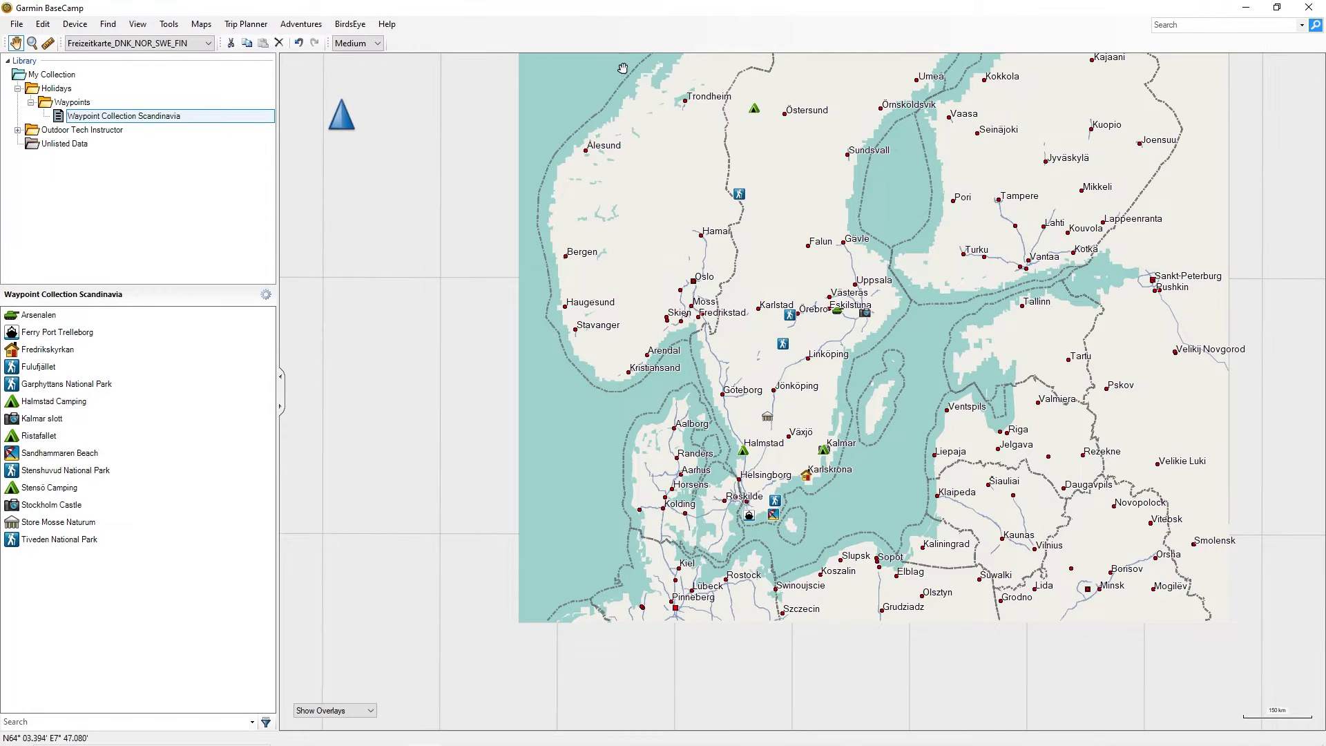
right_click(614, 42)
click(661, 173)
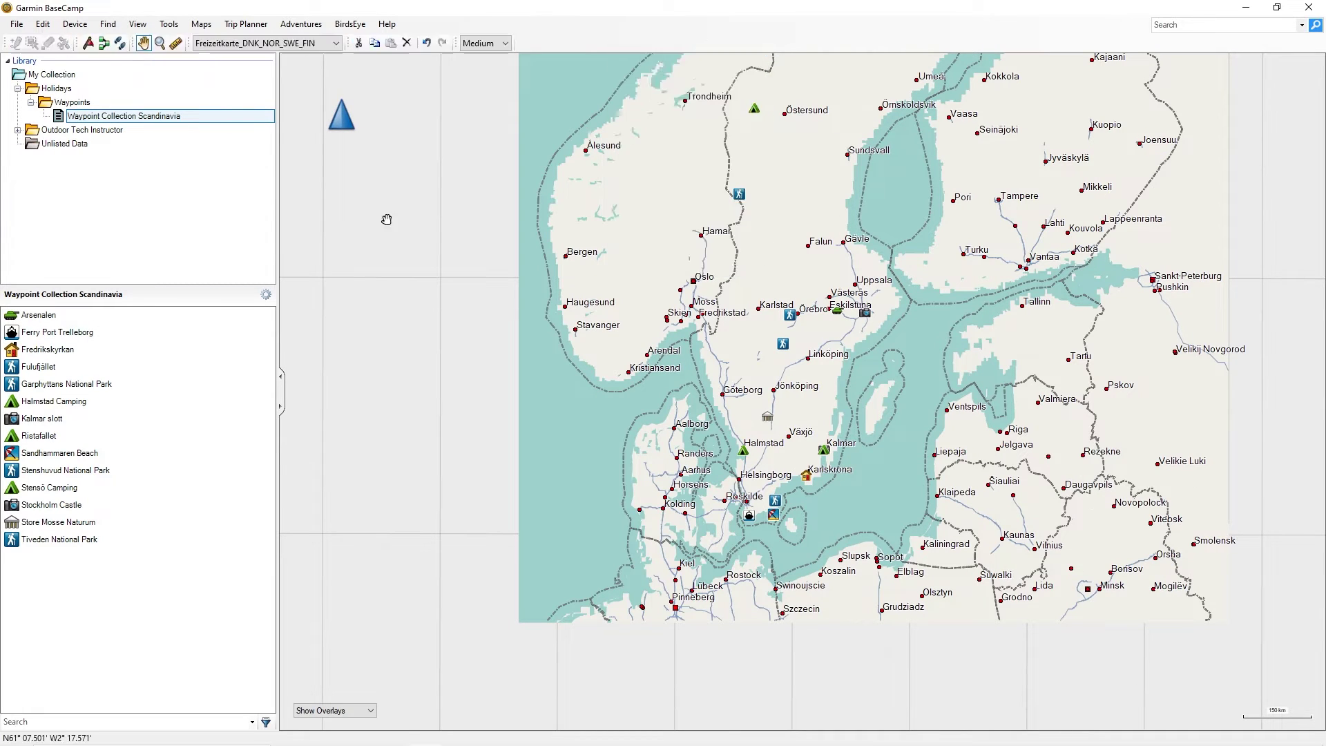
Check the map and detail lists, keeping Freizeitkarte_DNK_NOR_SWE_FIN at Medium detail.
click(261, 46)
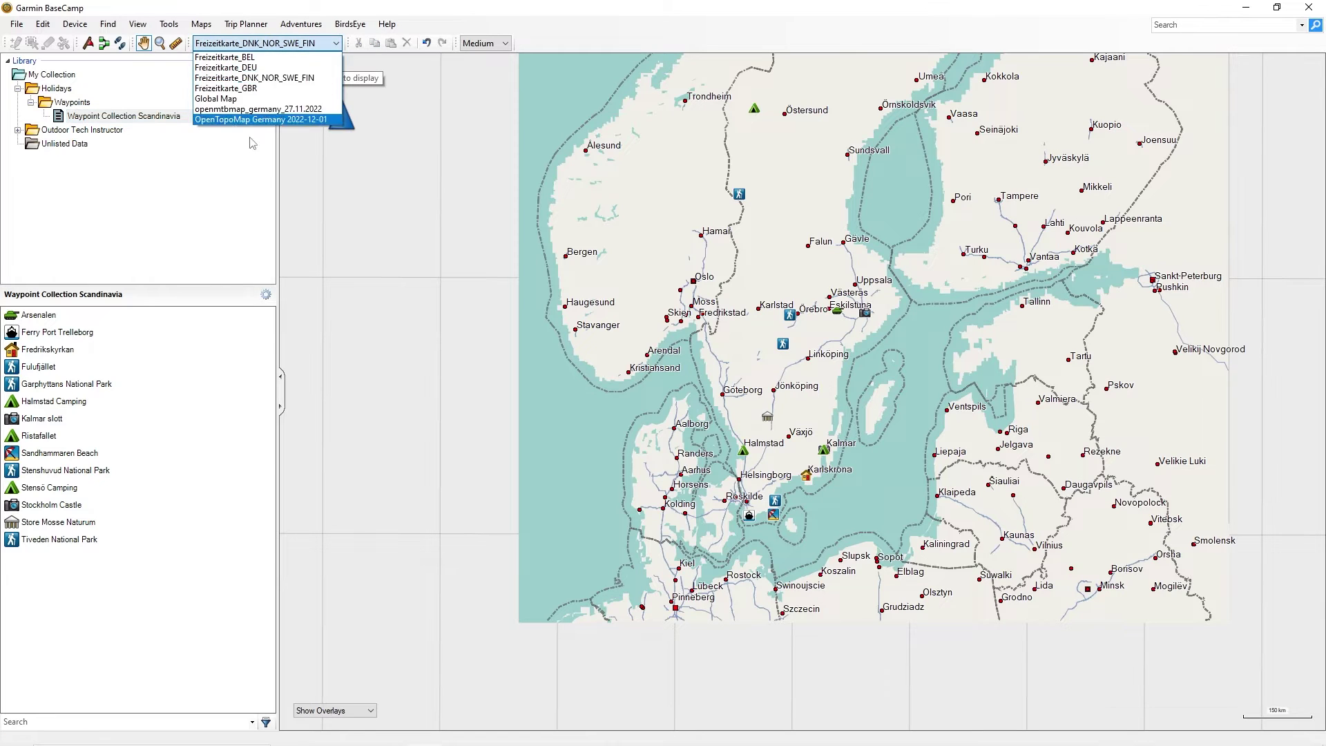
click(350, 170)
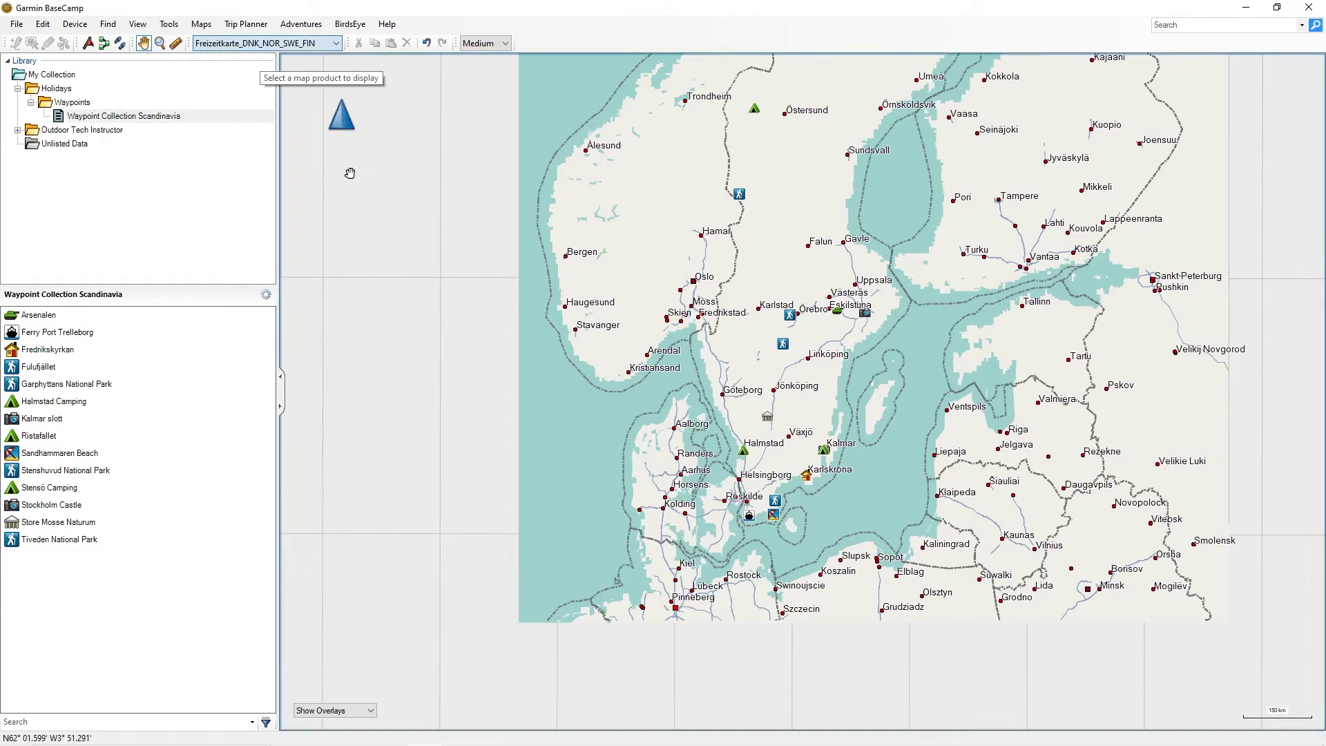
click(480, 44)
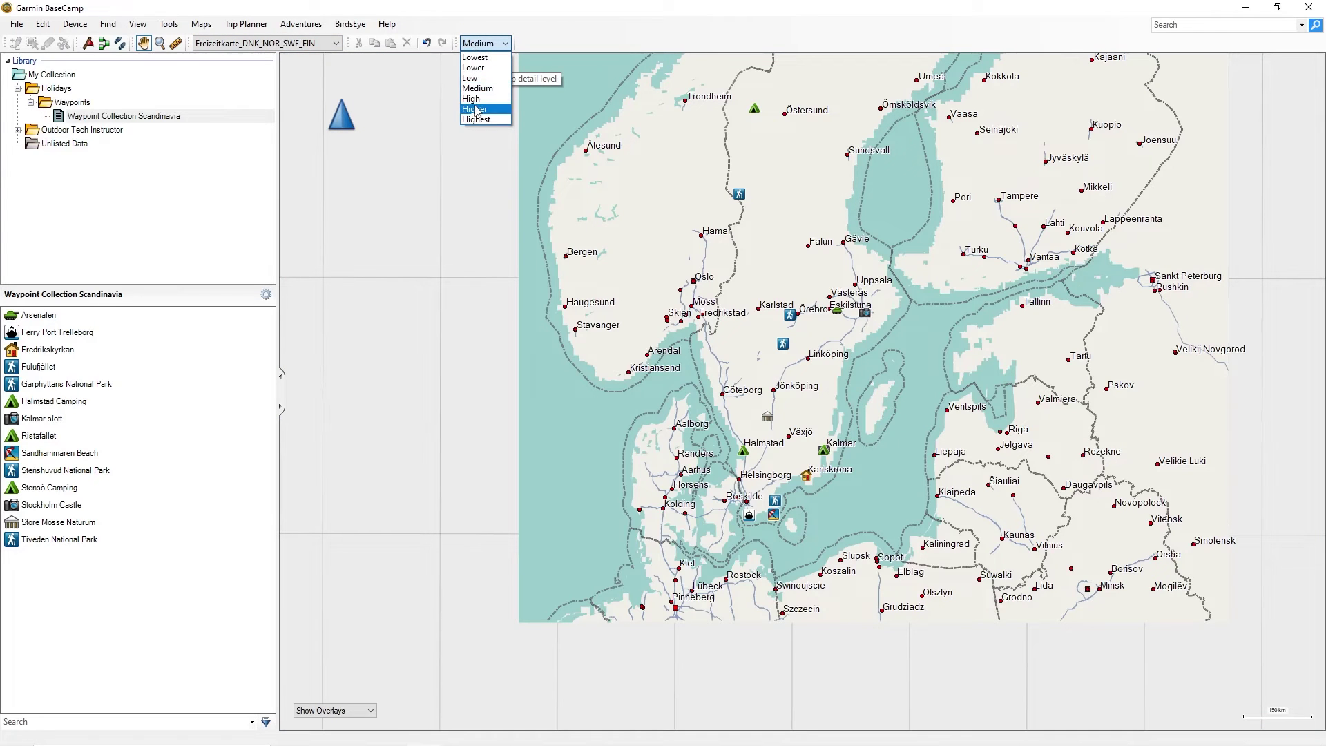
click(411, 104)
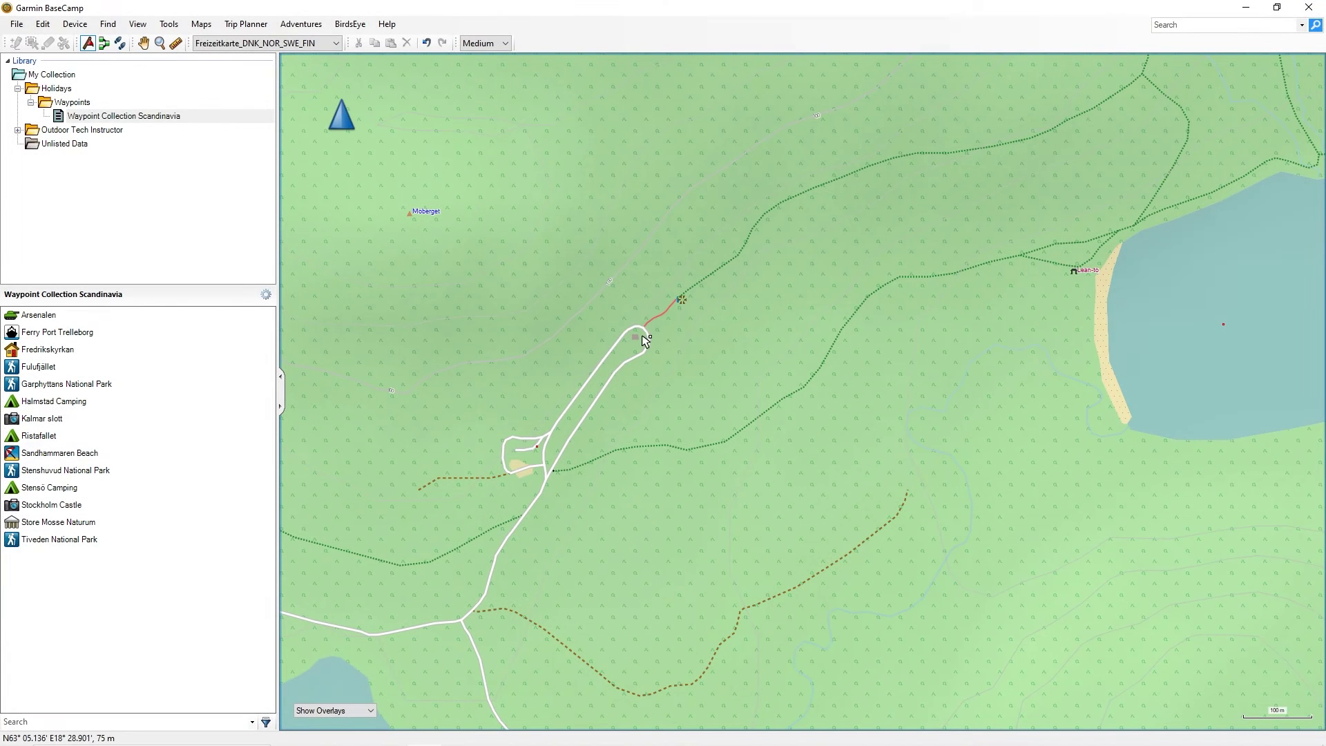
Drop a waypoint at the forest road end and switch back to the Hand tool.
click(644, 334)
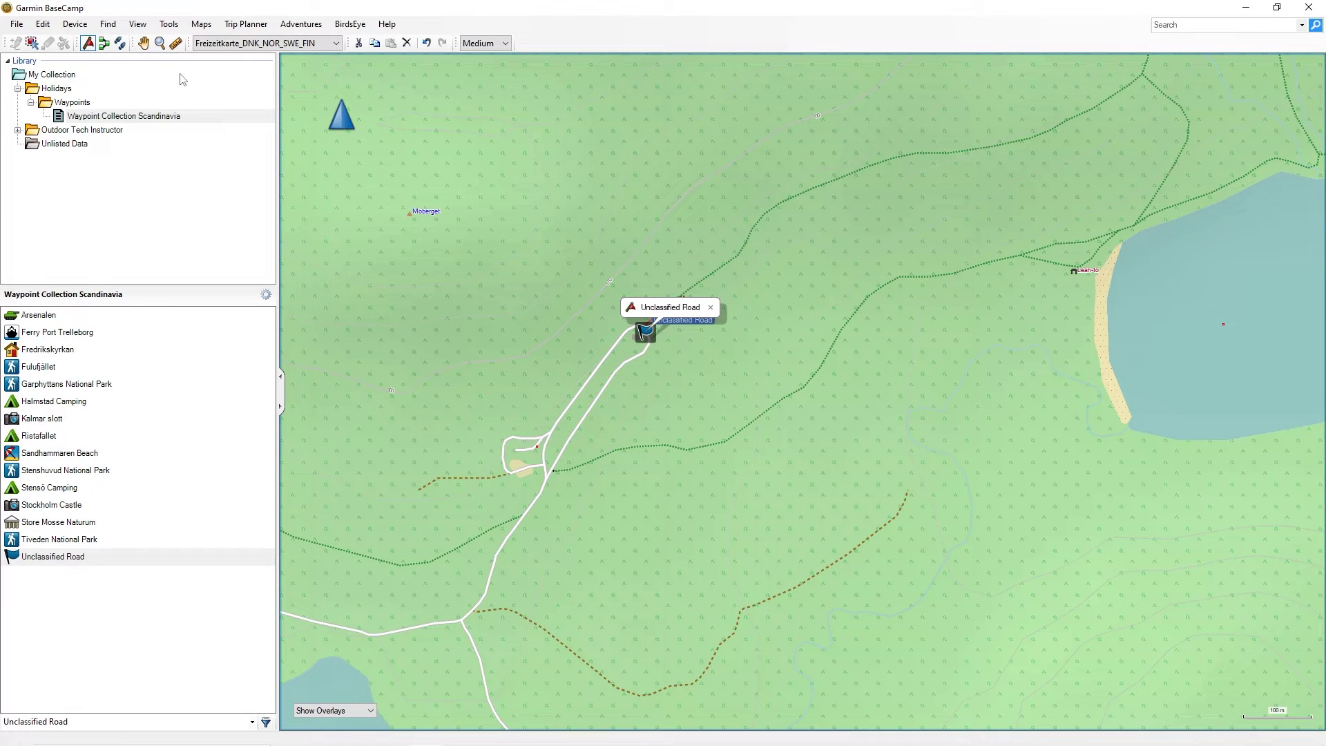
click(147, 46)
Open the Unclassified Road waypoint's properties and change its name to 'Skuleskogen National Park'.
double_click(52, 557)
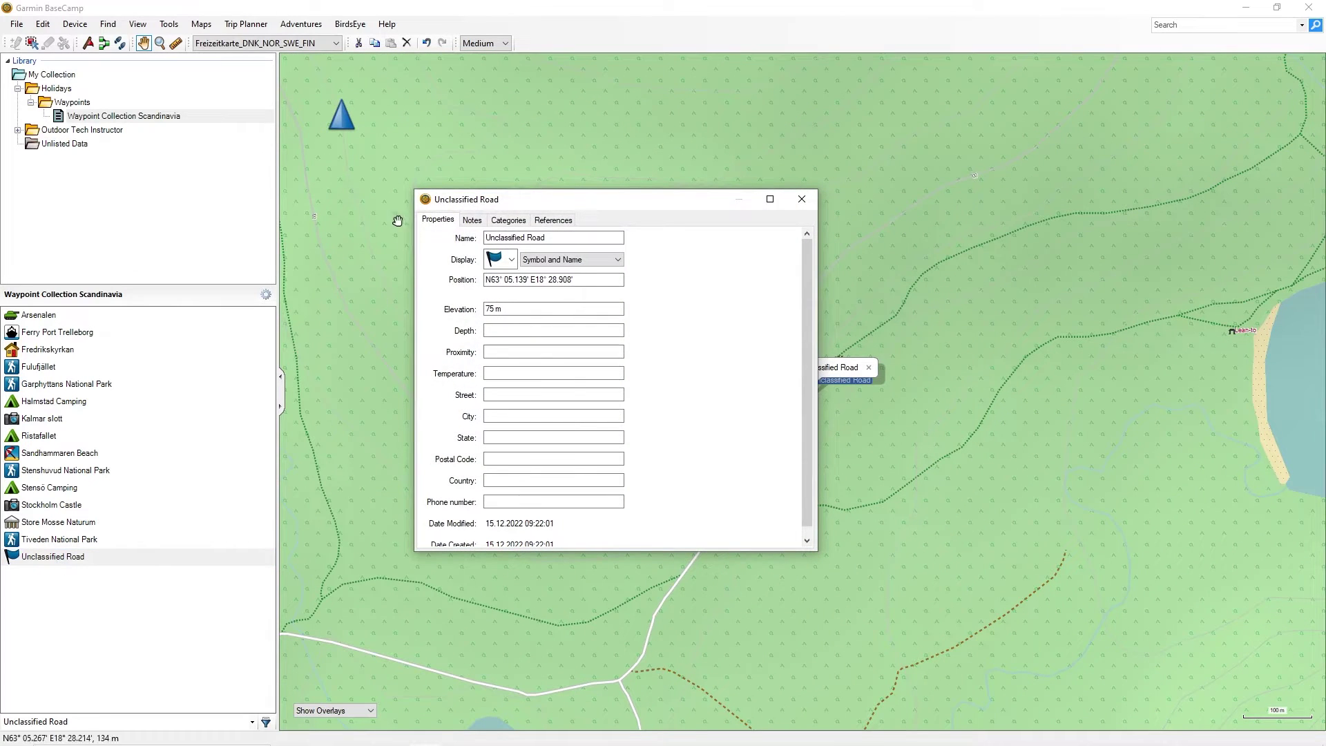
click(559, 240)
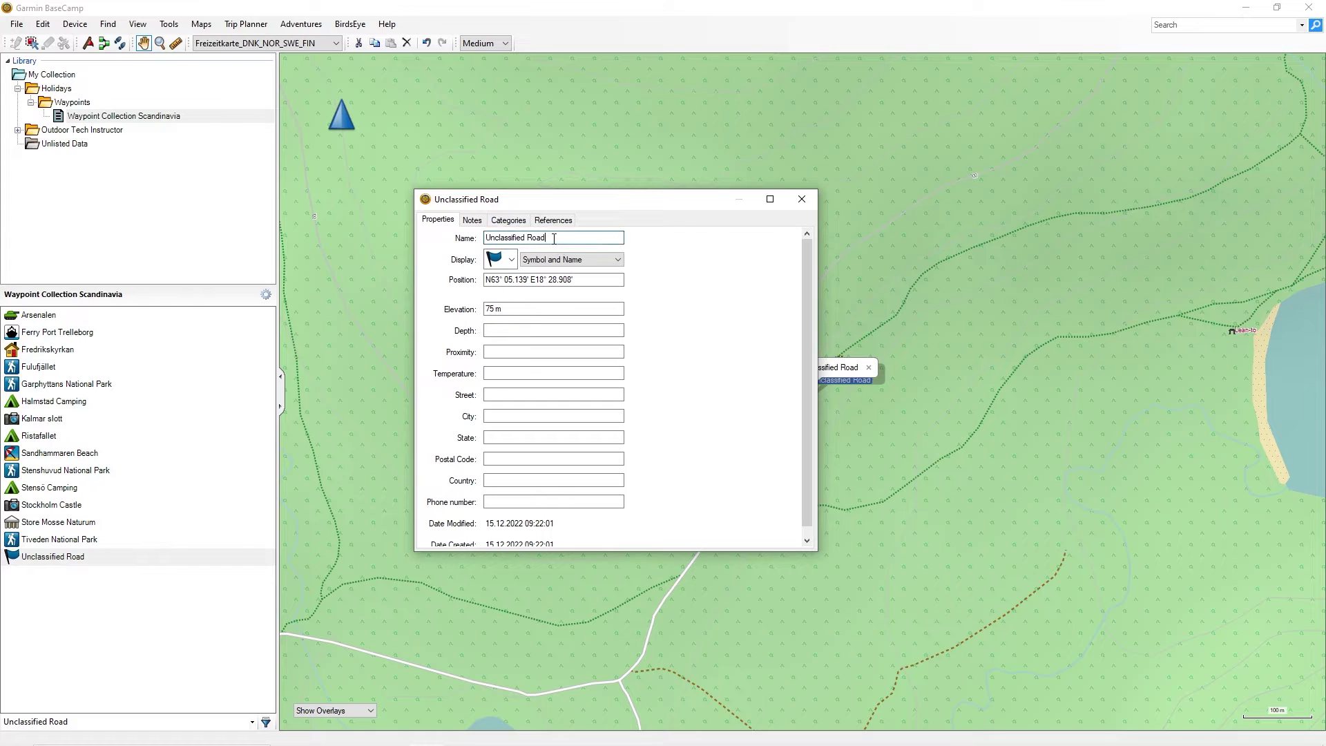
triple_click(536, 236)
text(Sk)
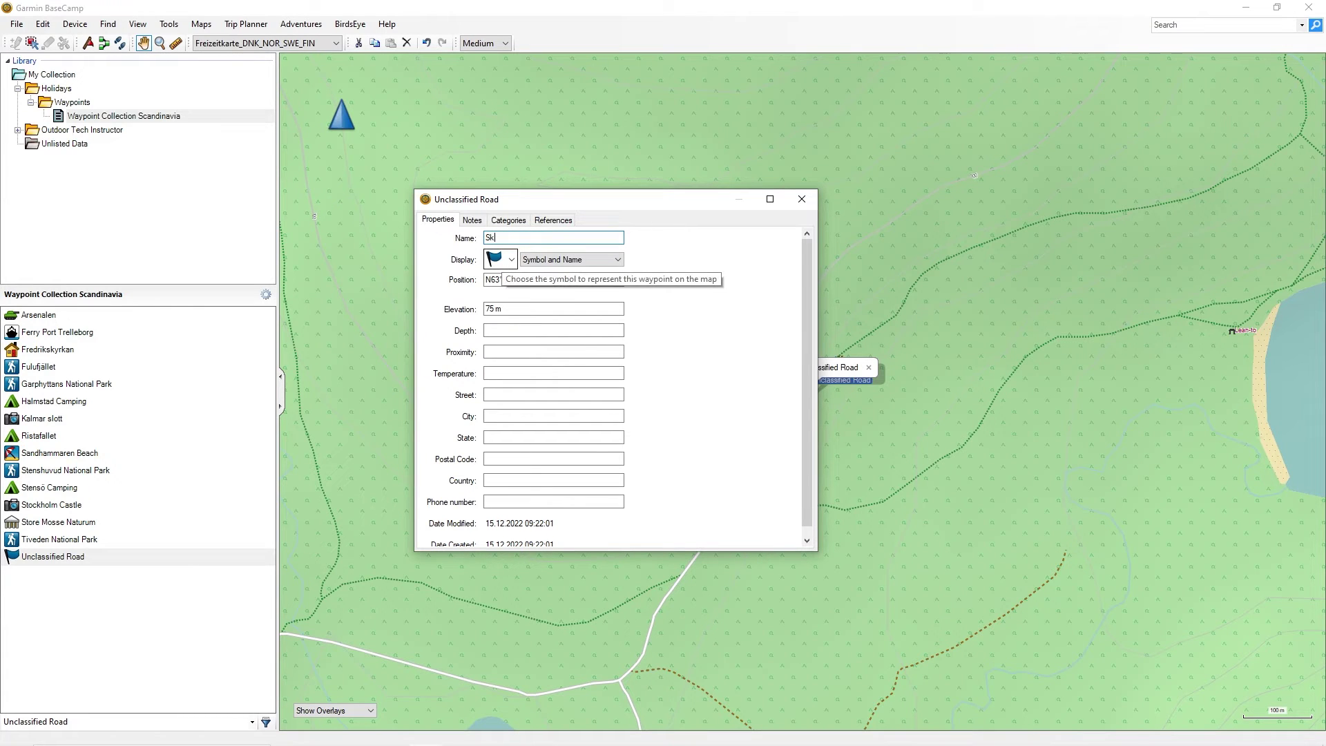
text(uleskogen National Park)
key(Return)
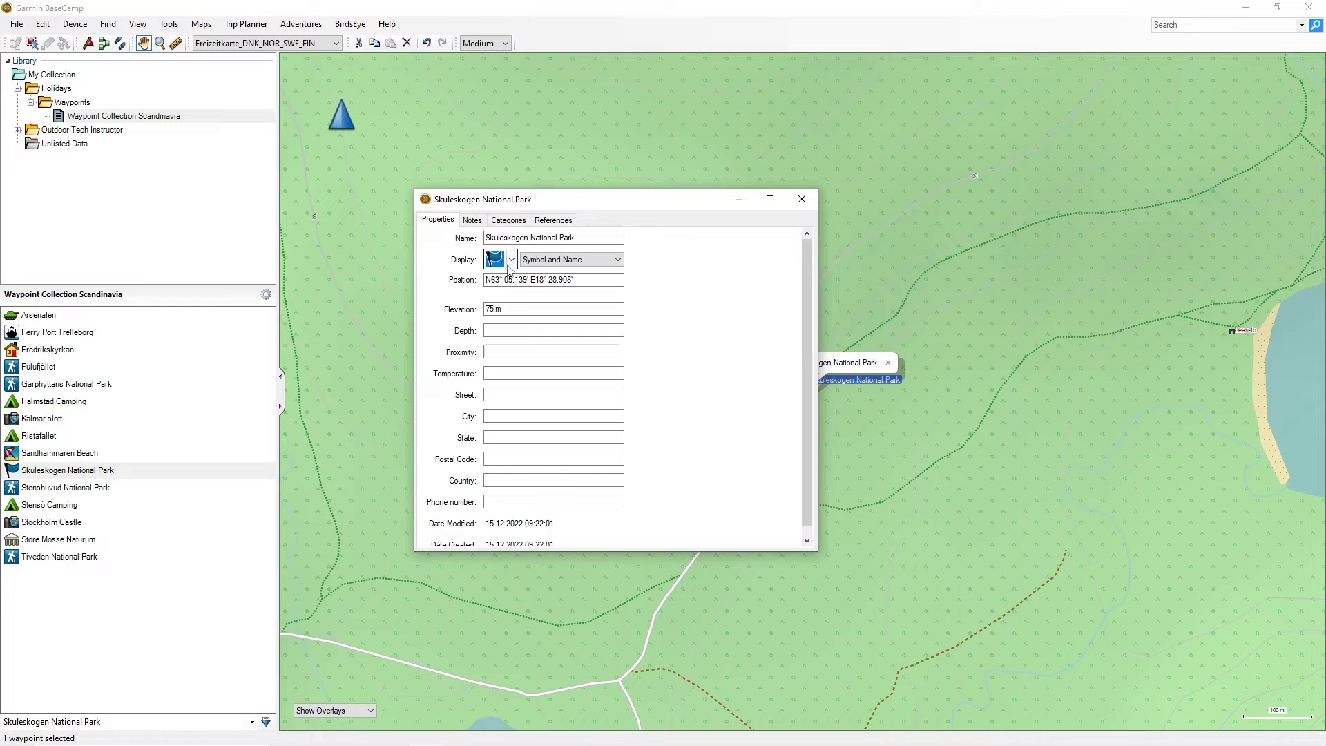
Give the Skuleskogen waypoint the hiker symbol.
click(511, 260)
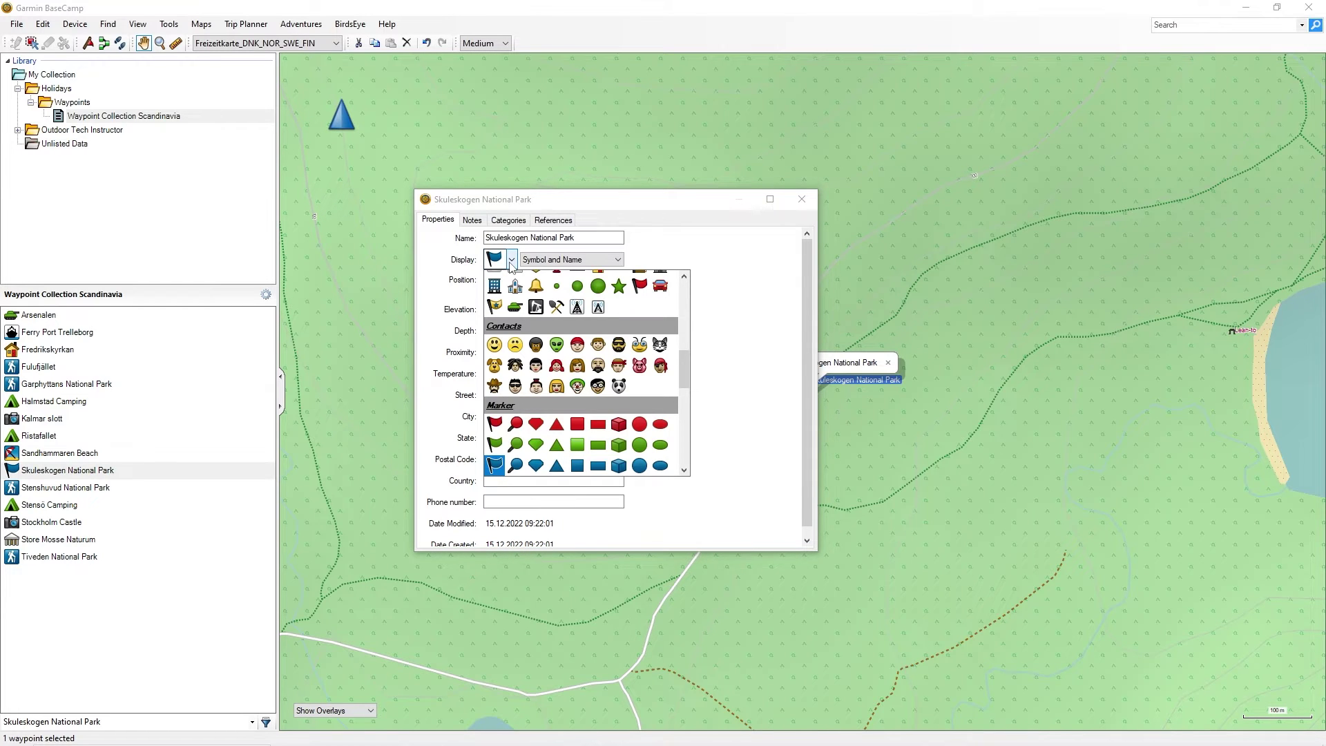
scroll(682, 344, up, 3)
scroll(682, 343, up, 3)
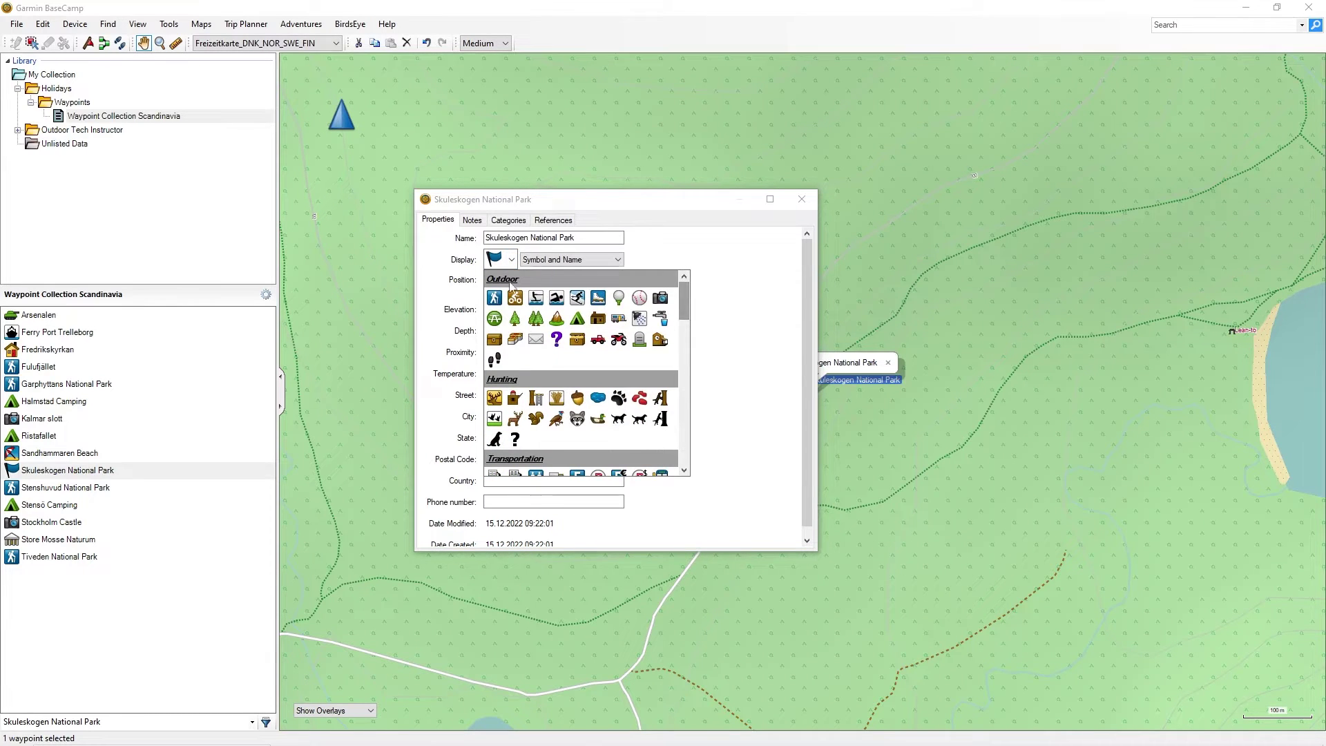
key(Return)
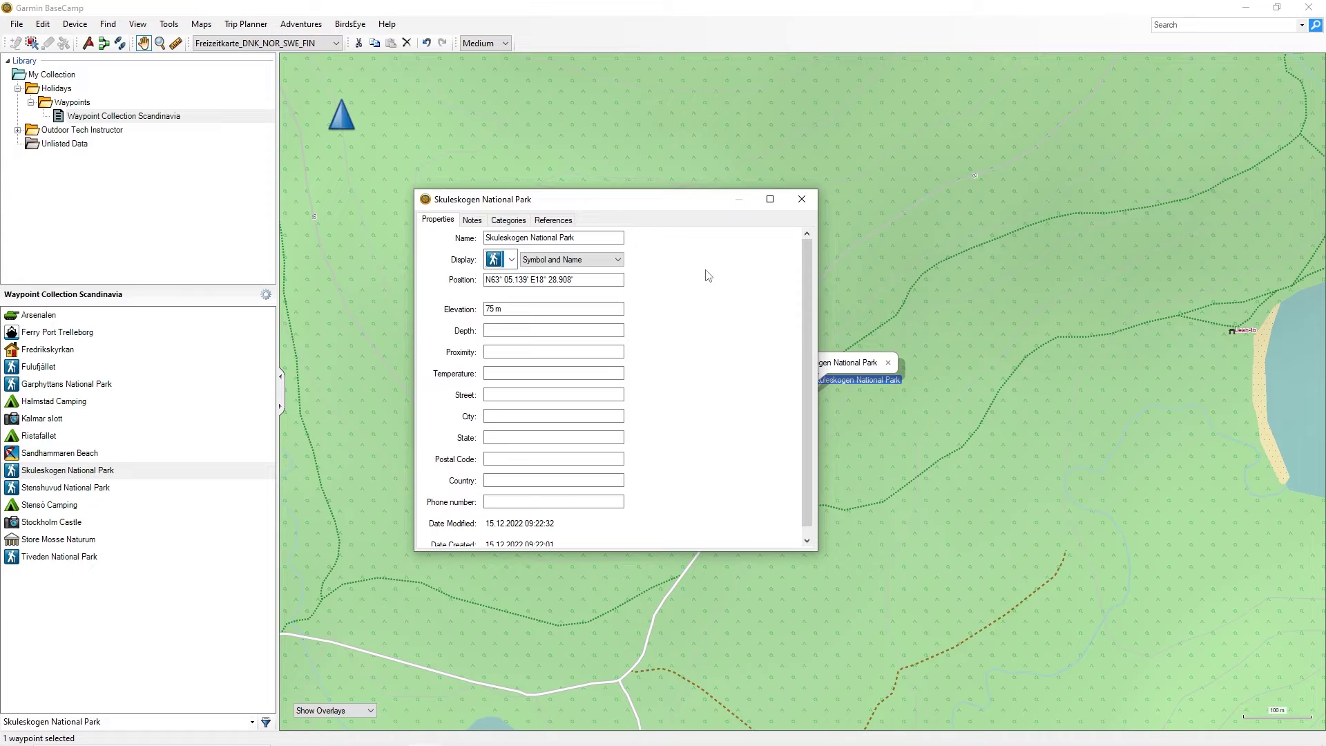
Try the Symbol, Symbol and Name, then Symbol and Comment display options.
click(611, 261)
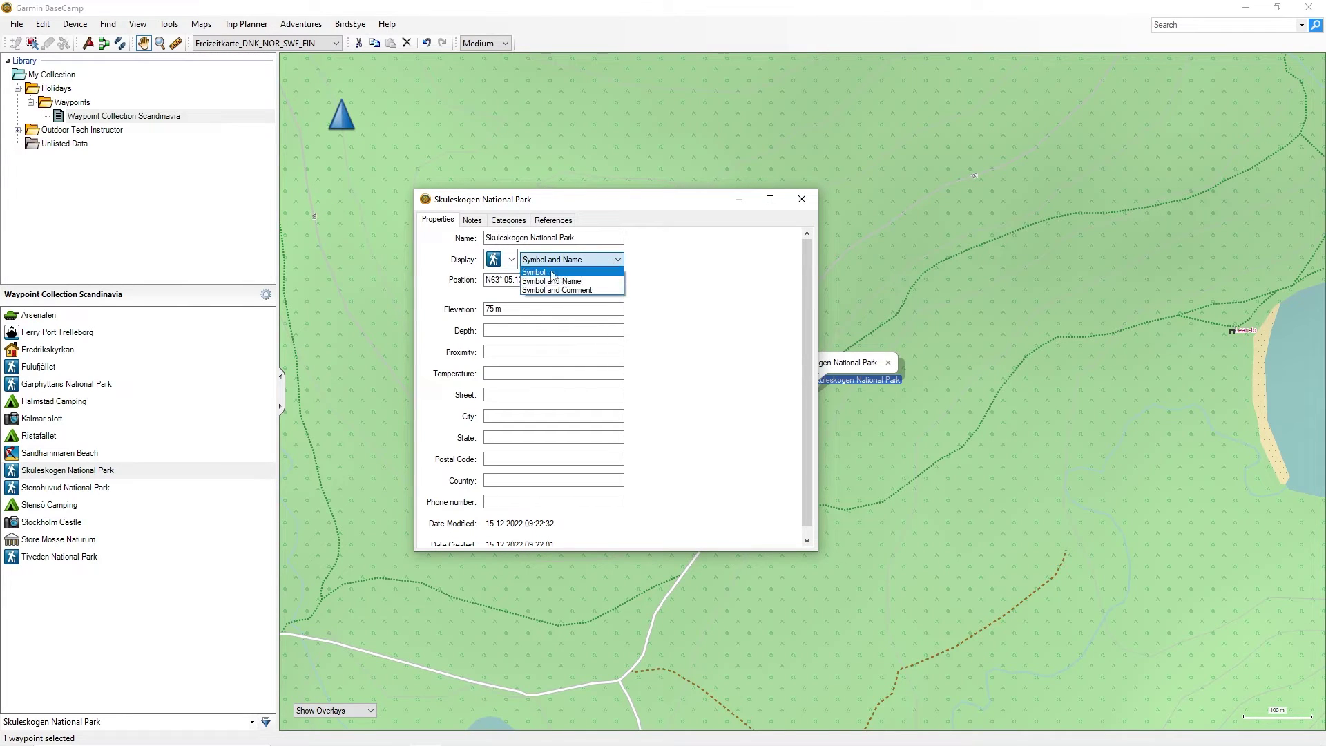
click(553, 272)
click(574, 259)
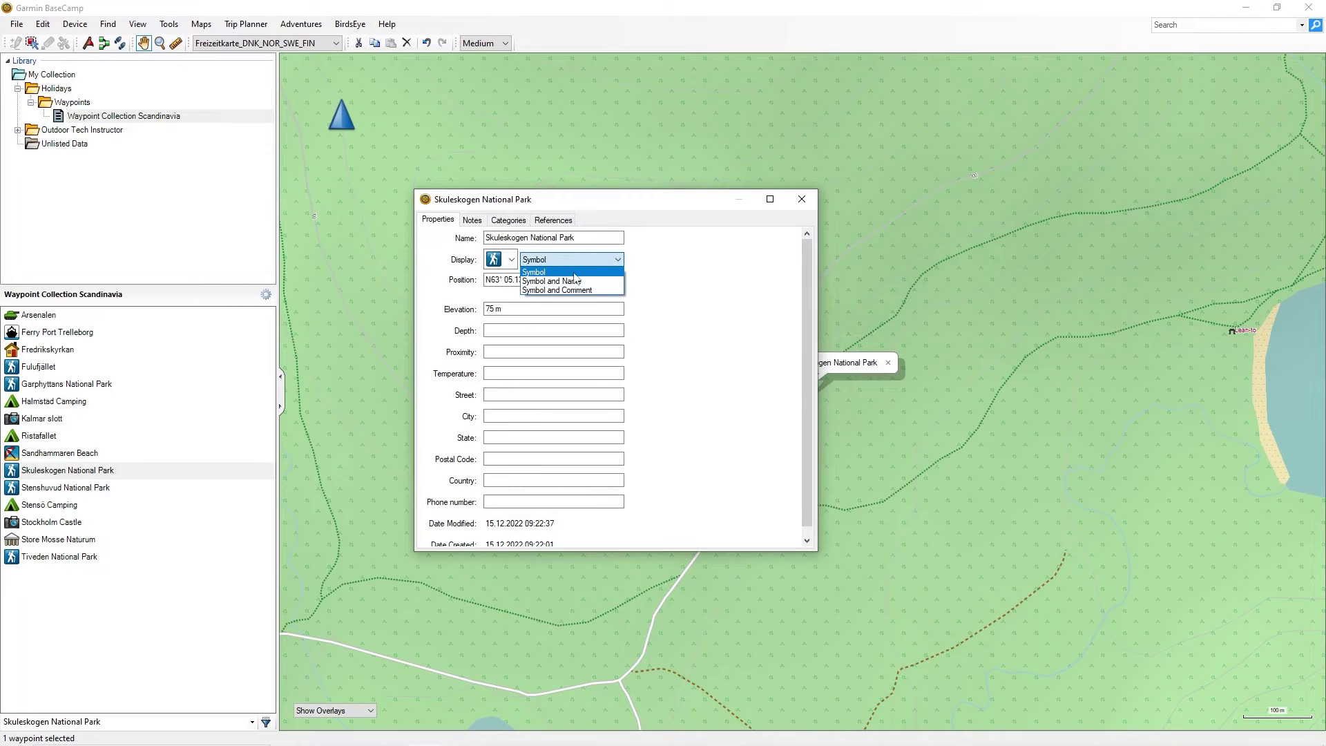
click(571, 282)
click(601, 261)
click(566, 296)
click(612, 266)
Choose Symbol and Name in the waypoint's Display list.
click(571, 283)
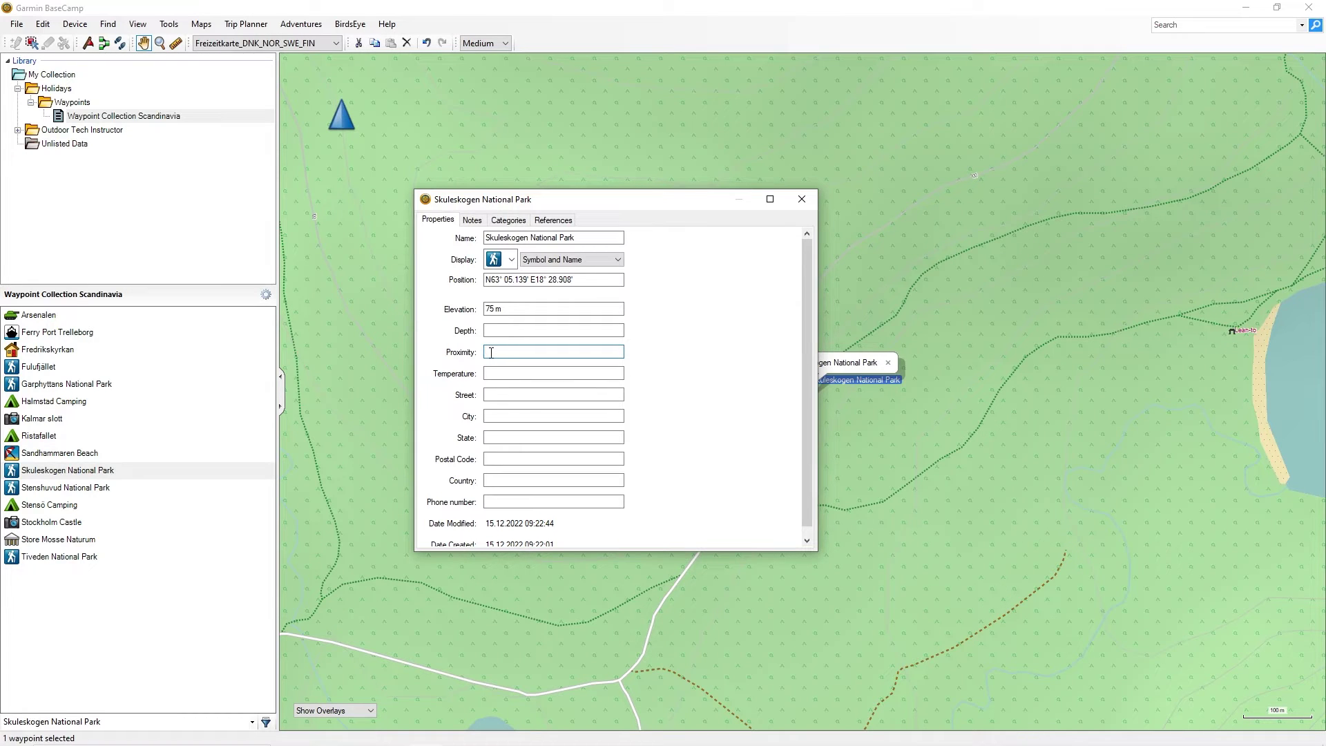
Enter a 200 m proximity and move the dialog aside to reveal the circle.
click(491, 352)
text(200)
drag(510, 353, 500, 353)
text(m)
key(Return)
drag(639, 210, 476, 205)
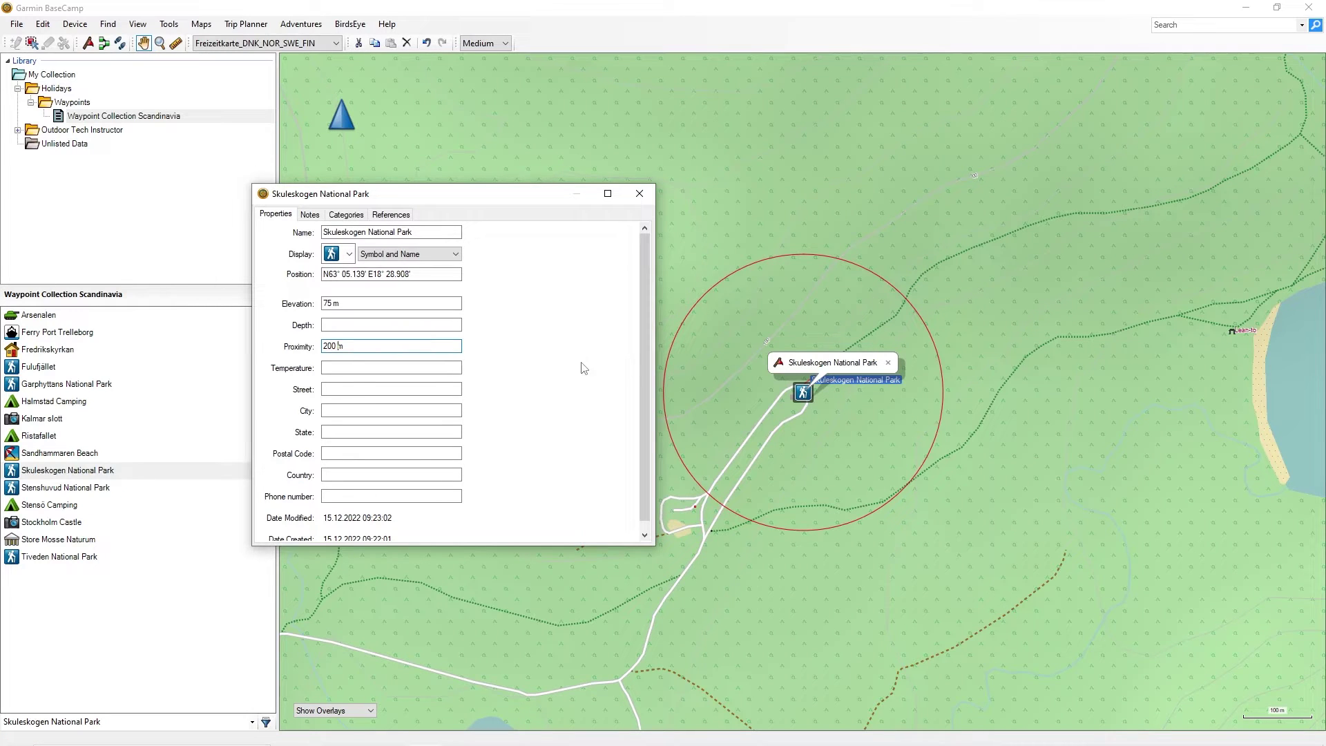
click(335, 369)
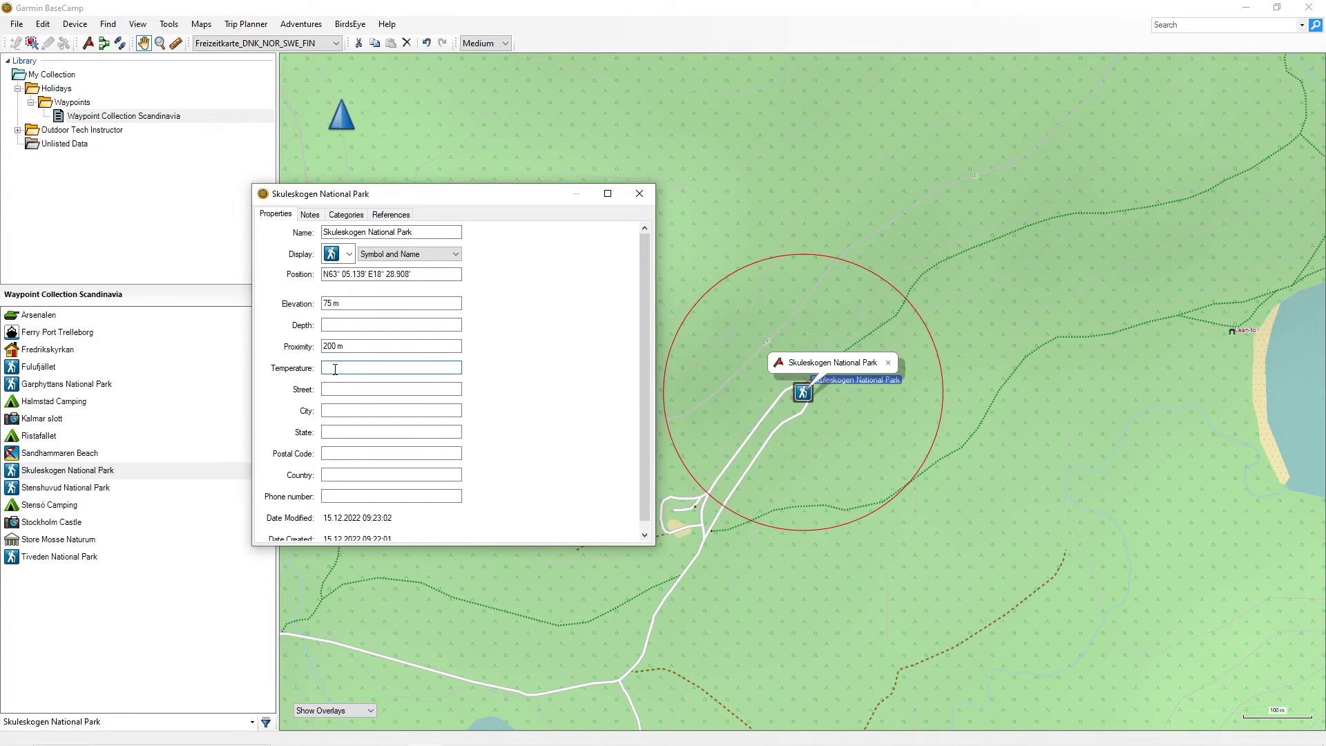
click(335, 388)
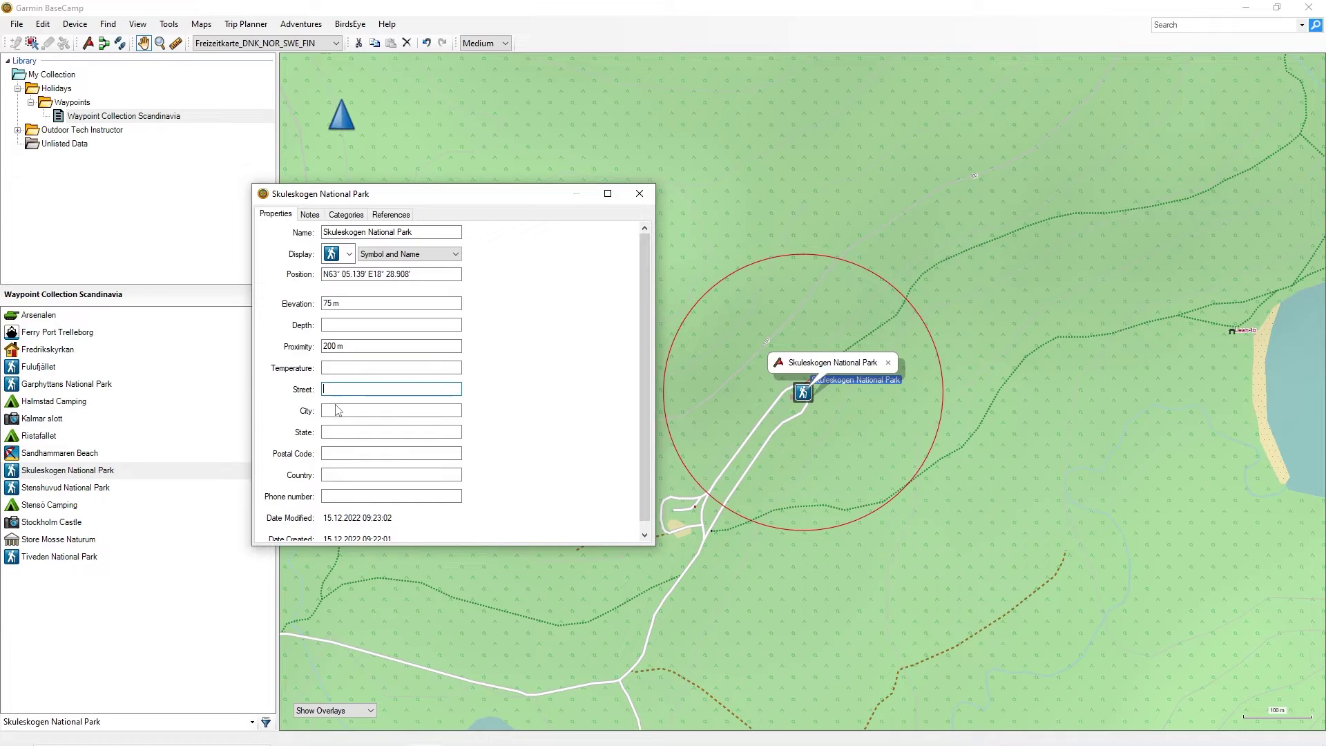
click(333, 431)
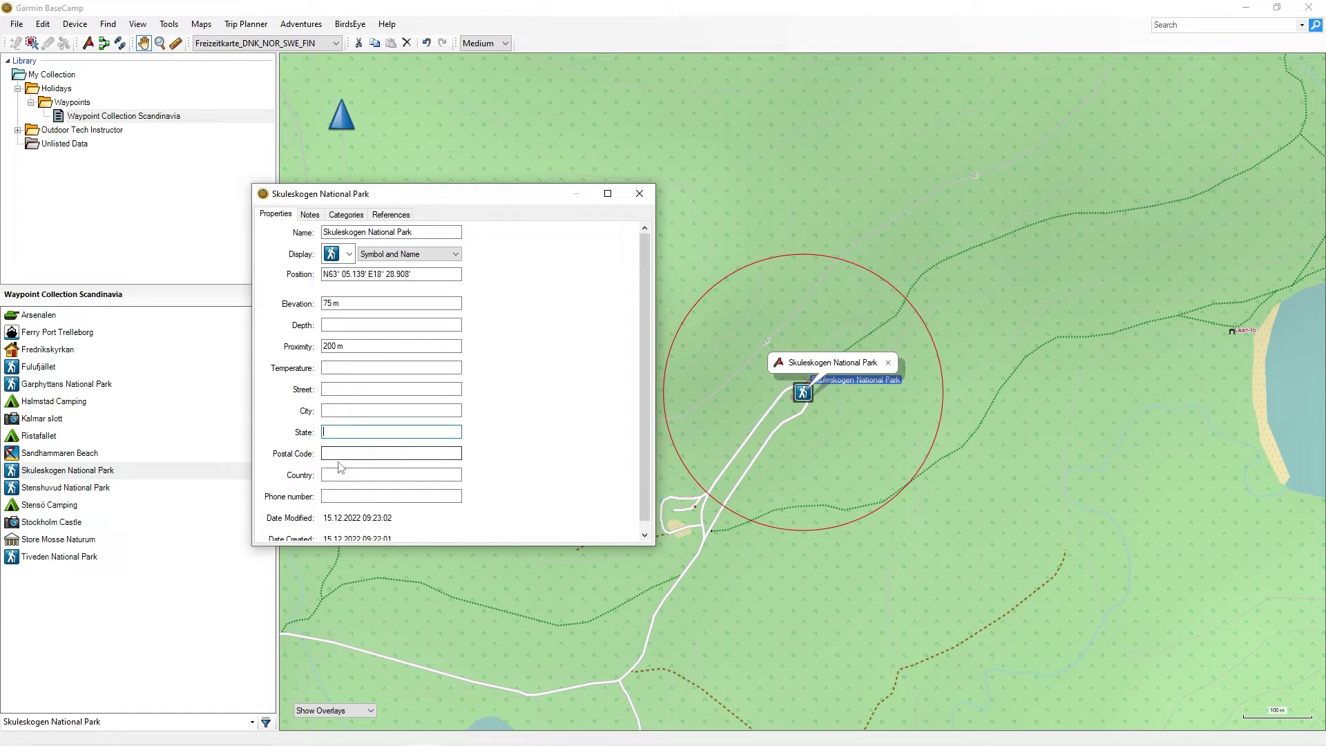
click(345, 496)
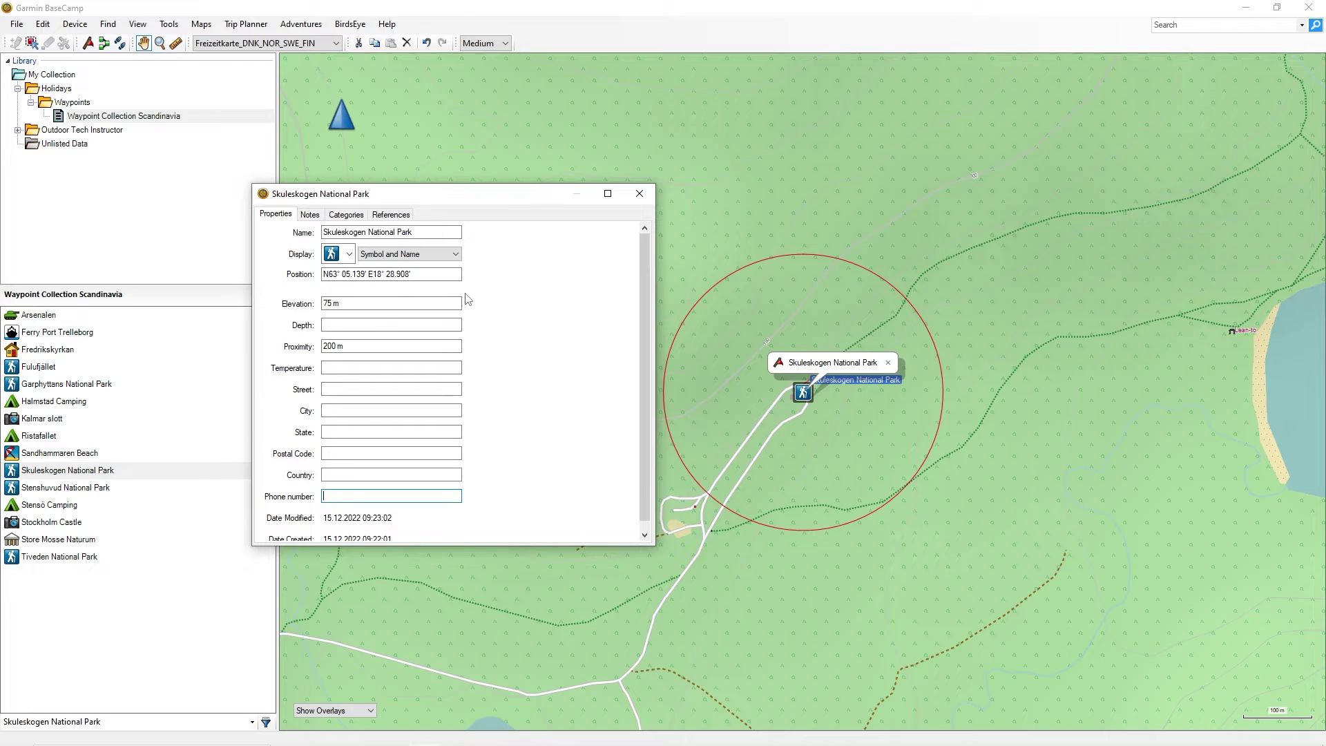
Switch to the Notes tab of the Skuleskogen waypoint's properties.
click(310, 215)
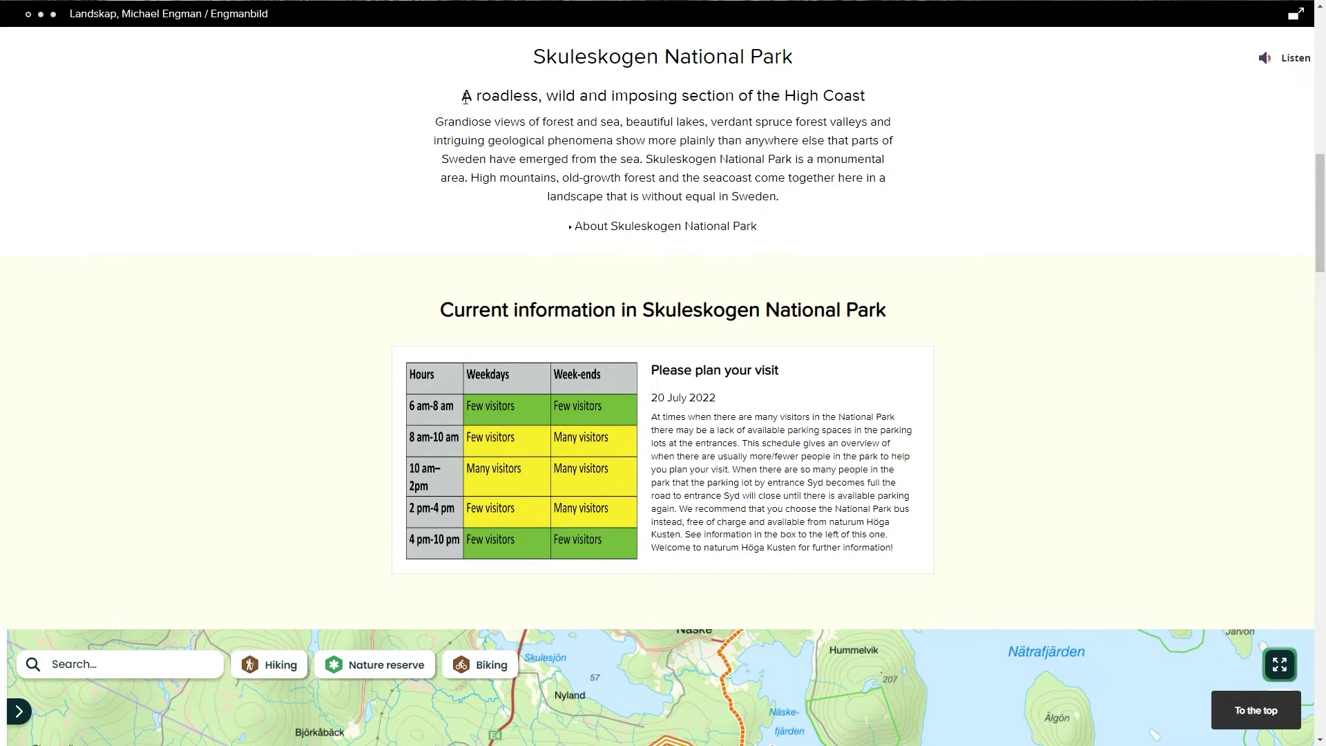
Paste the park's heading and roadless-wilderness introduction from the web page into the Skuleskogen notes.
drag(466, 96, 764, 198)
key(ctrl+c)
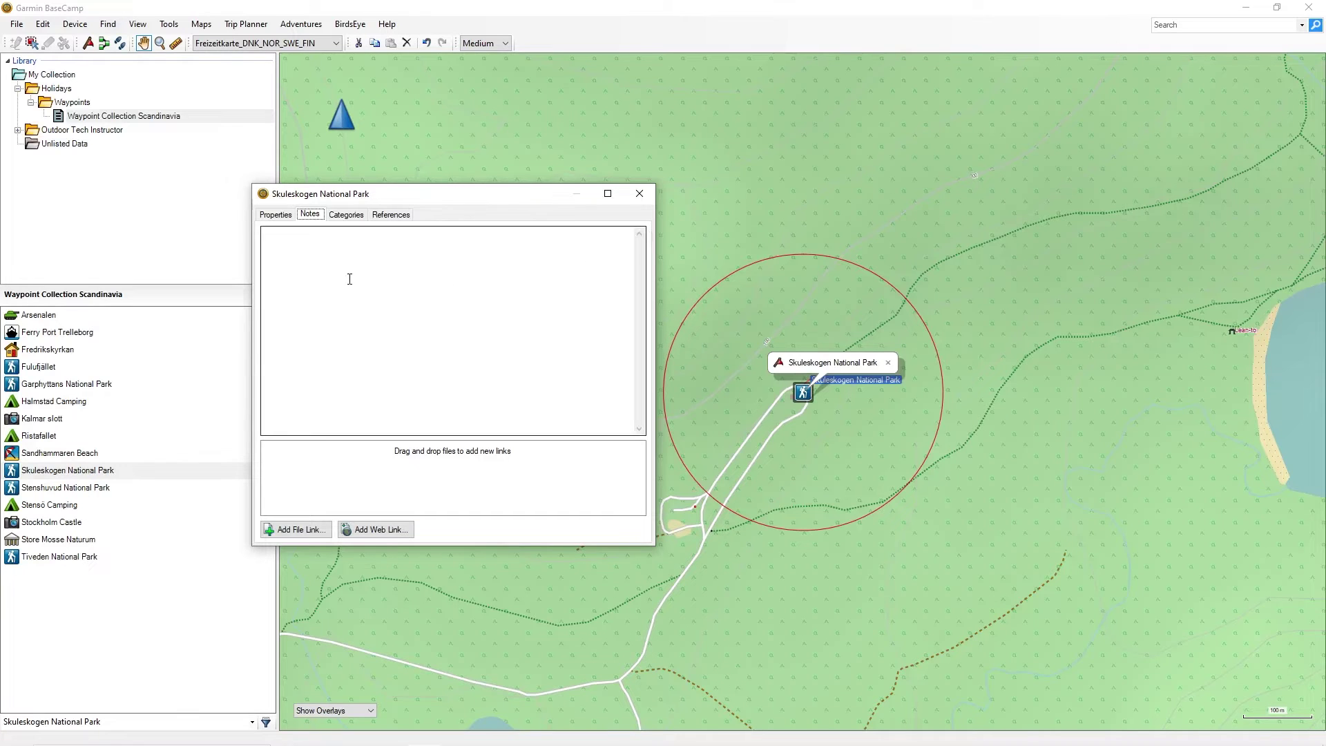
click(304, 255)
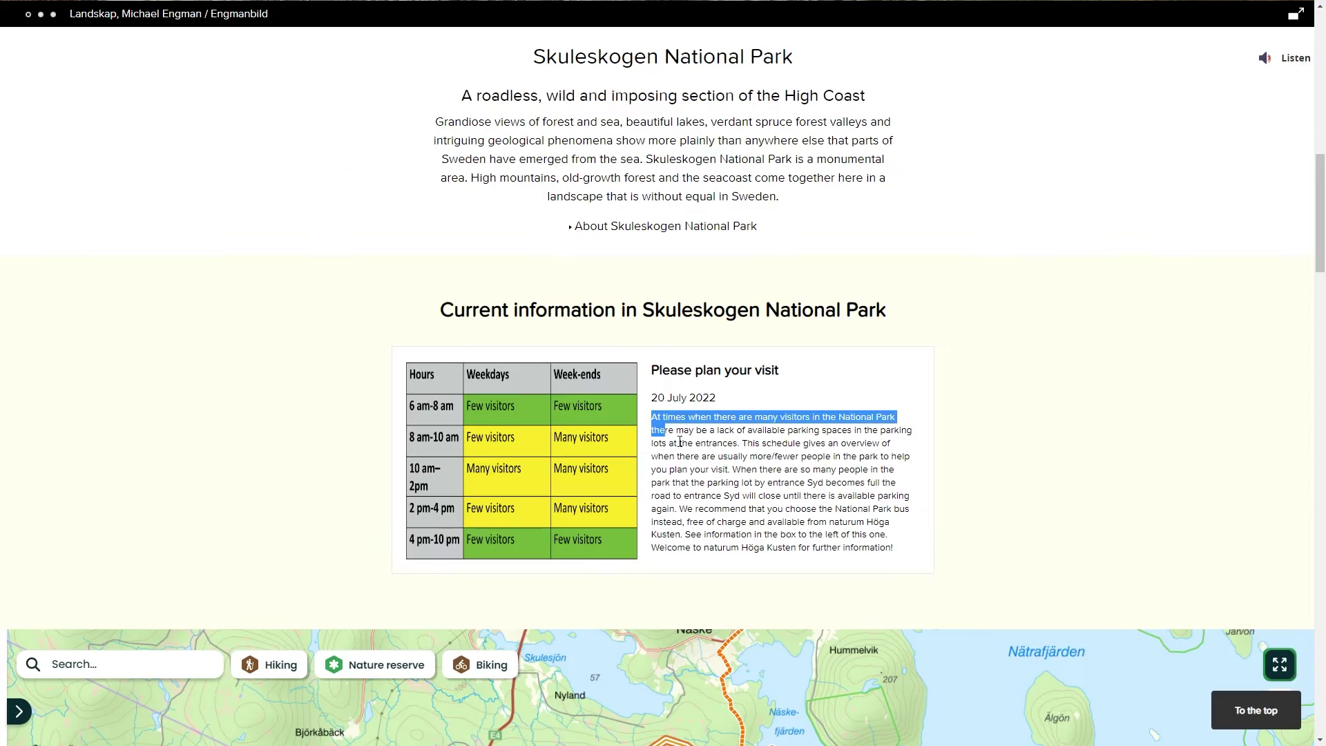
drag(691, 429, 822, 525)
key(ctrl+v)
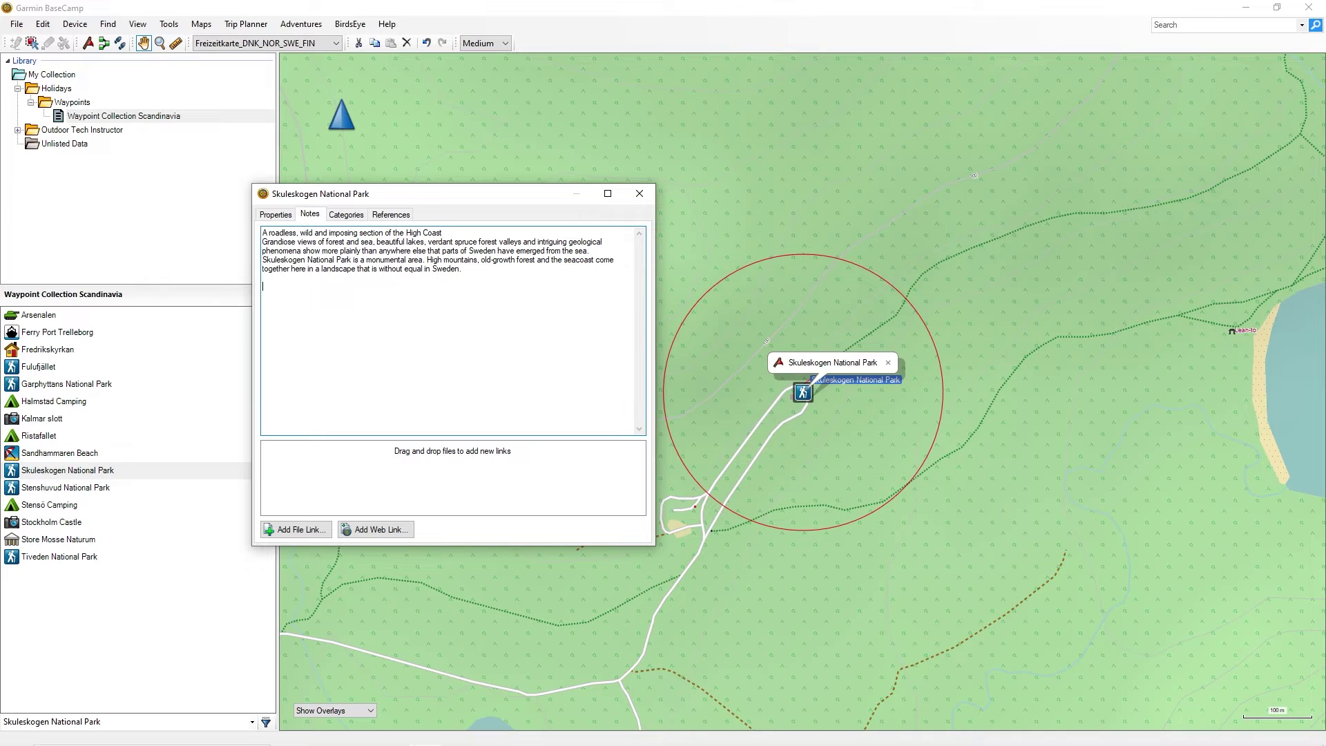
Paste the busy-day parking and free naturum Höga Kusten bus paragraph below the introduction.
text(At times when there are many visitors in the National Park there may be a lack of available parking spaces in the parking lots at the entrances. This schedule gives an overview of when there are usually more/fewer people in the park to help you plan your visit. When there are so many people in the park that the parking lot by entrance Syd becomes full the road to entrance Syd will close until there is available parking again. We recommend that you choose the National Park bus instead, free of charge and available from naturum Höga Kusten. See information in the box to the left of this one. Welcome to naturum Höga Kusten for further information!)
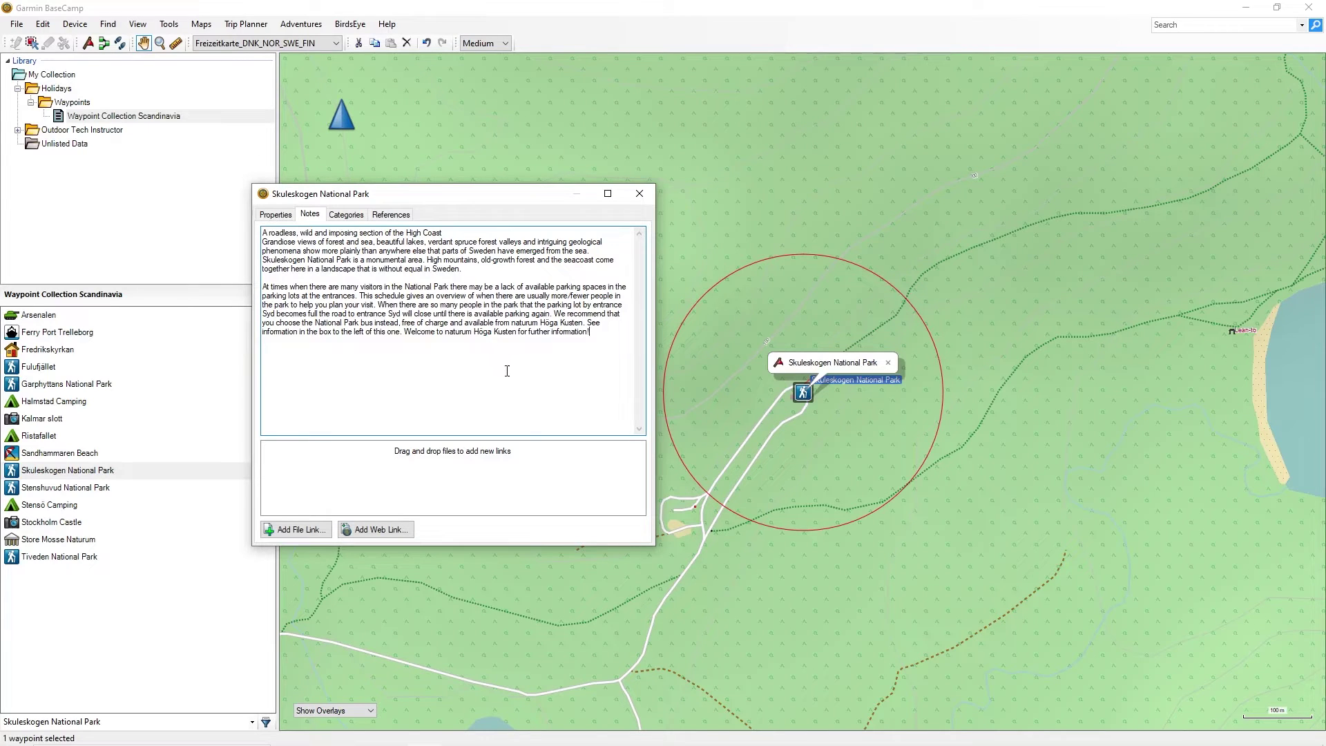
click(601, 335)
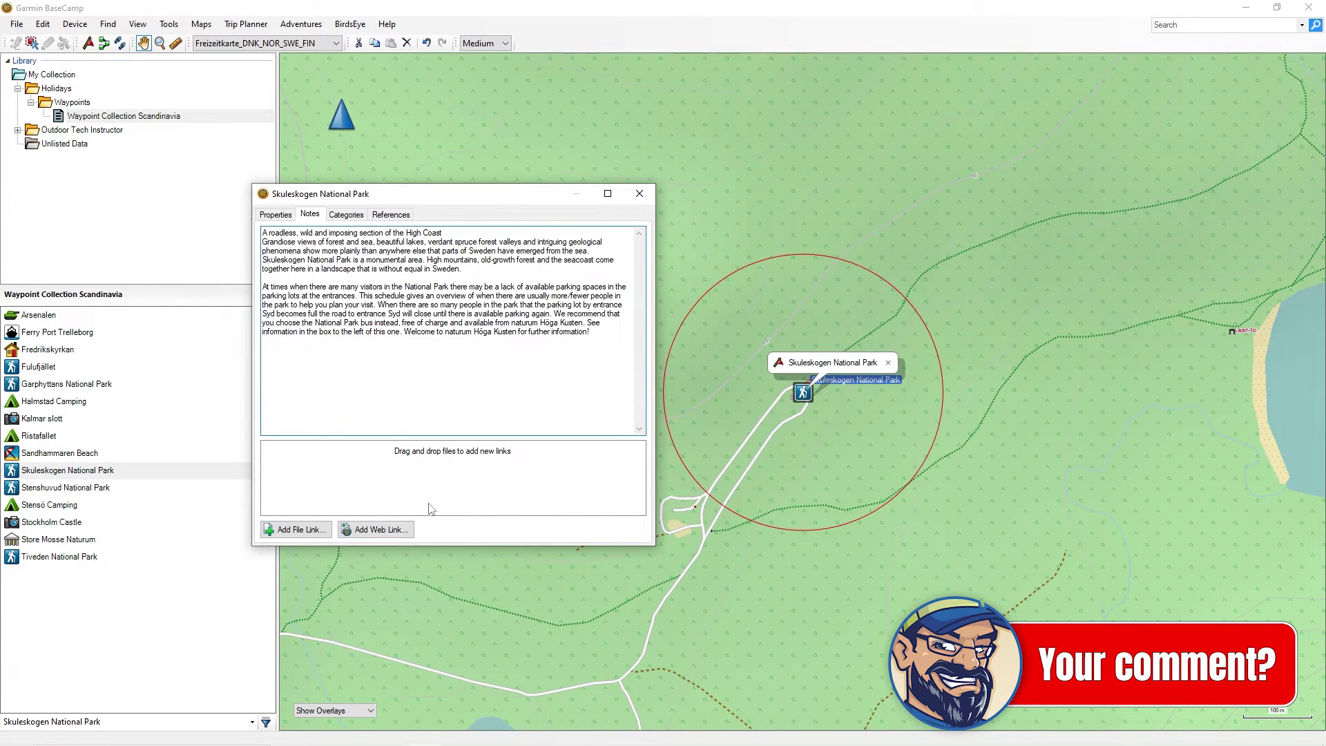
Add the swedishnationalparks Skuleskogen page as a web link and open it to verify.
click(376, 529)
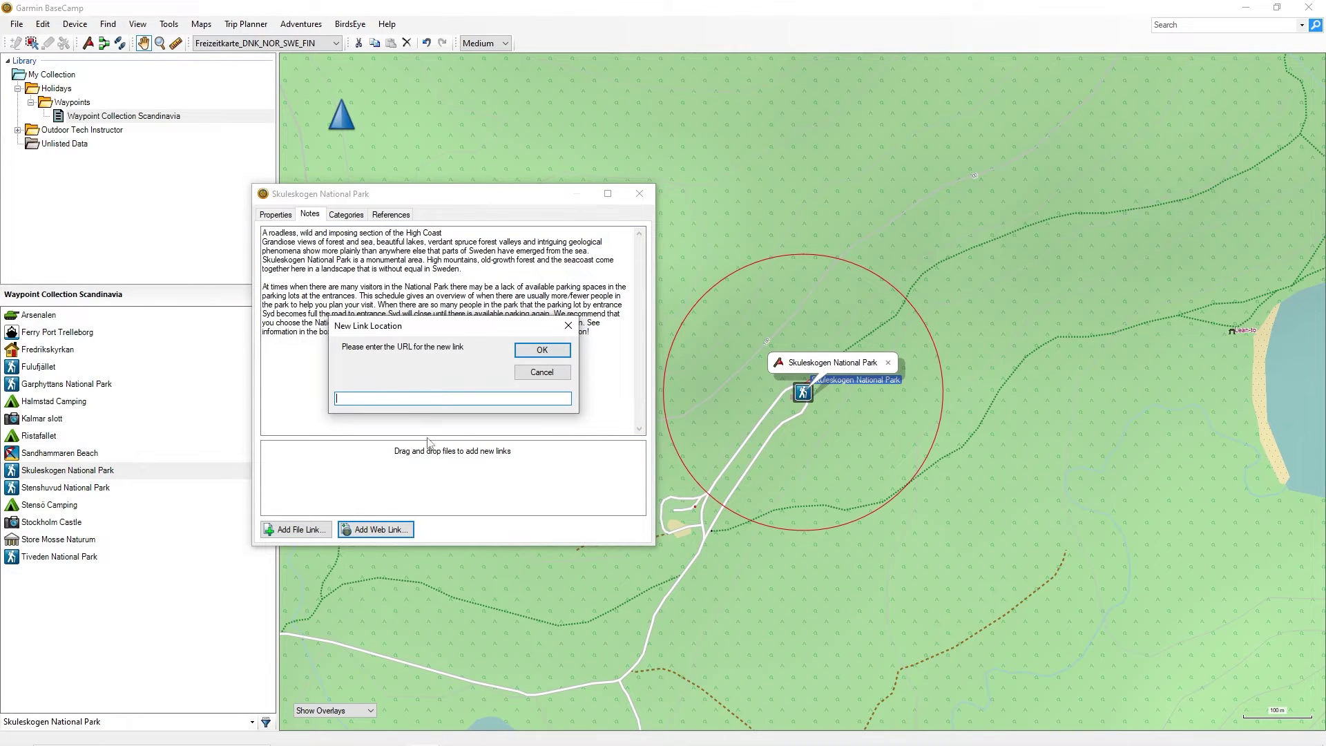
key(ctrl+v)
click(543, 350)
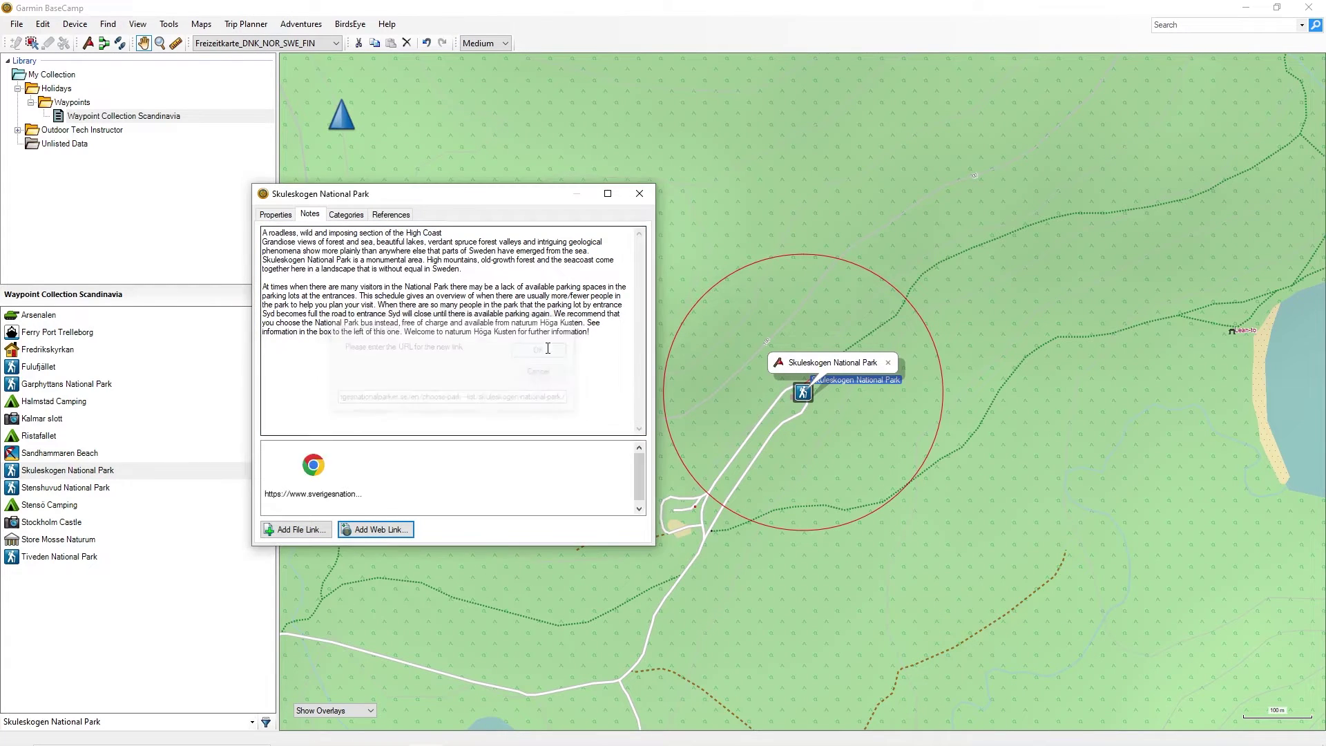
click(305, 469)
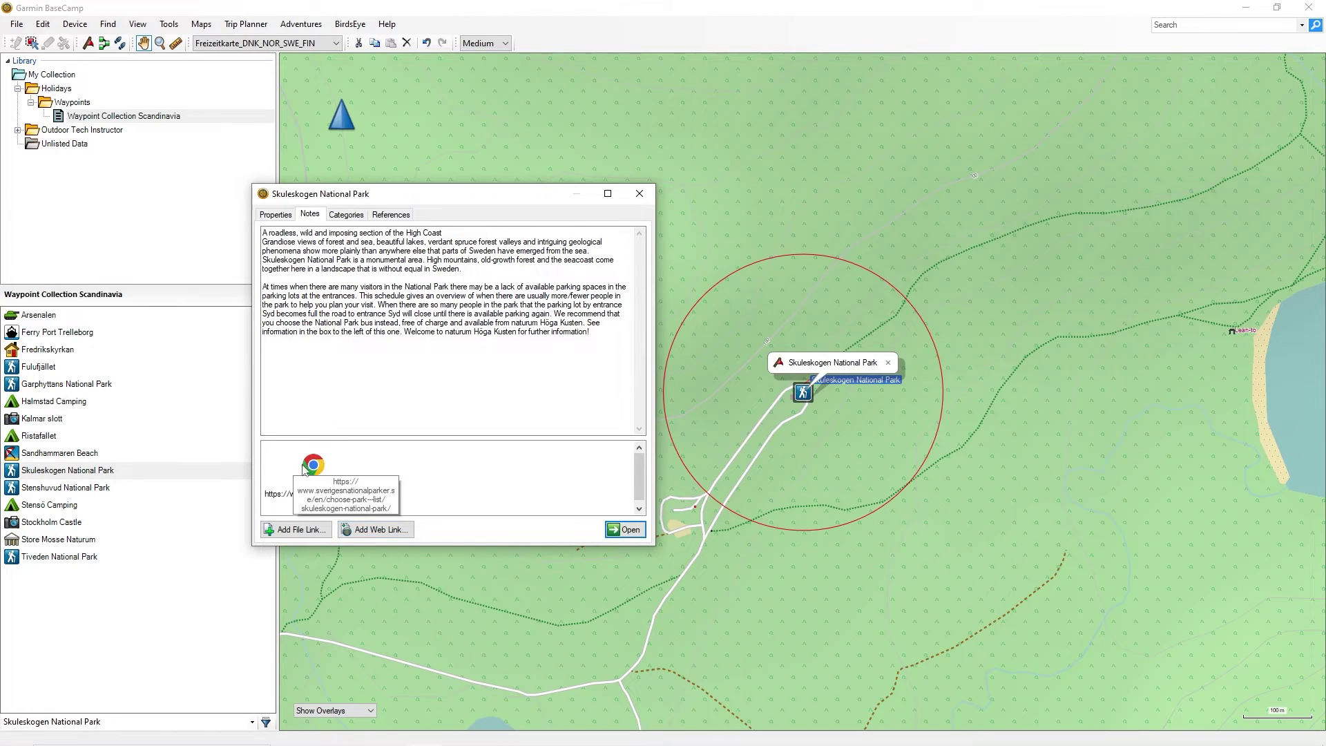
double_click(313, 470)
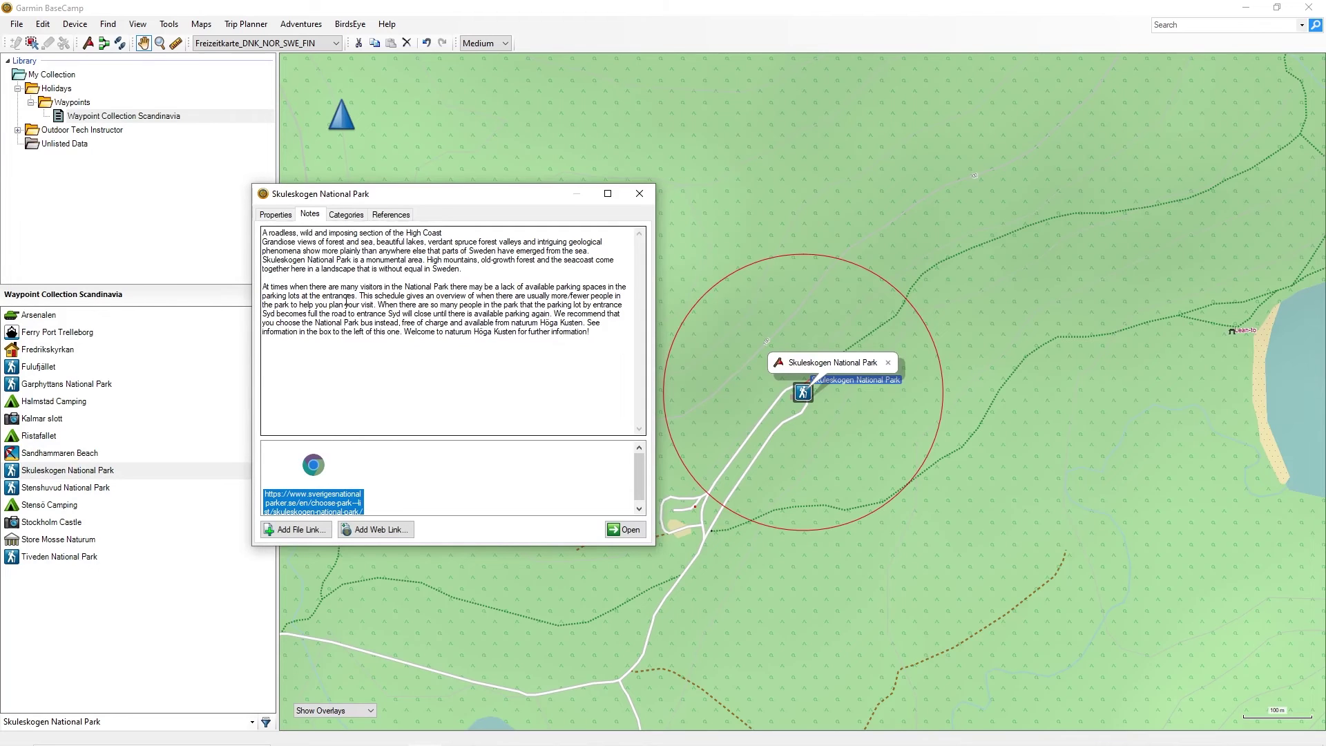
Add National Park as the waypoint's first category from the autocomplete suggestion.
click(346, 215)
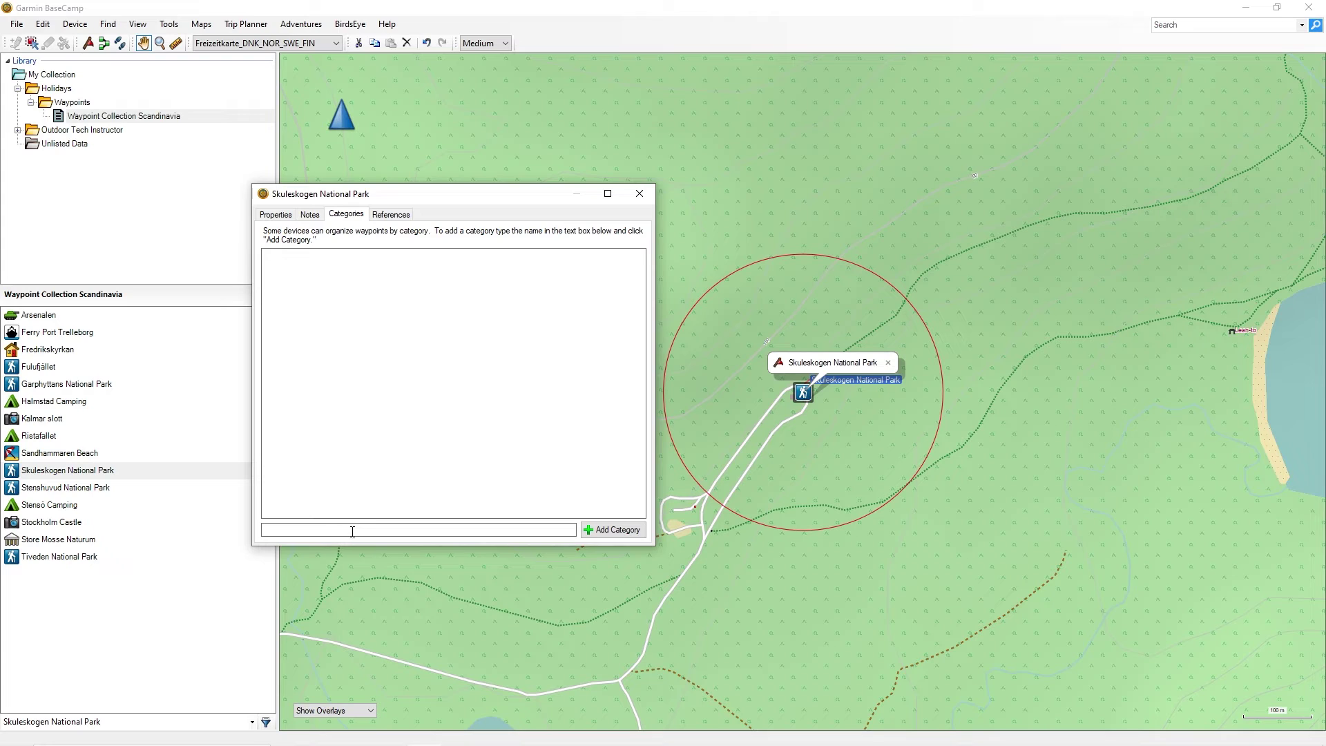
text(ati)
key(BackSpace)
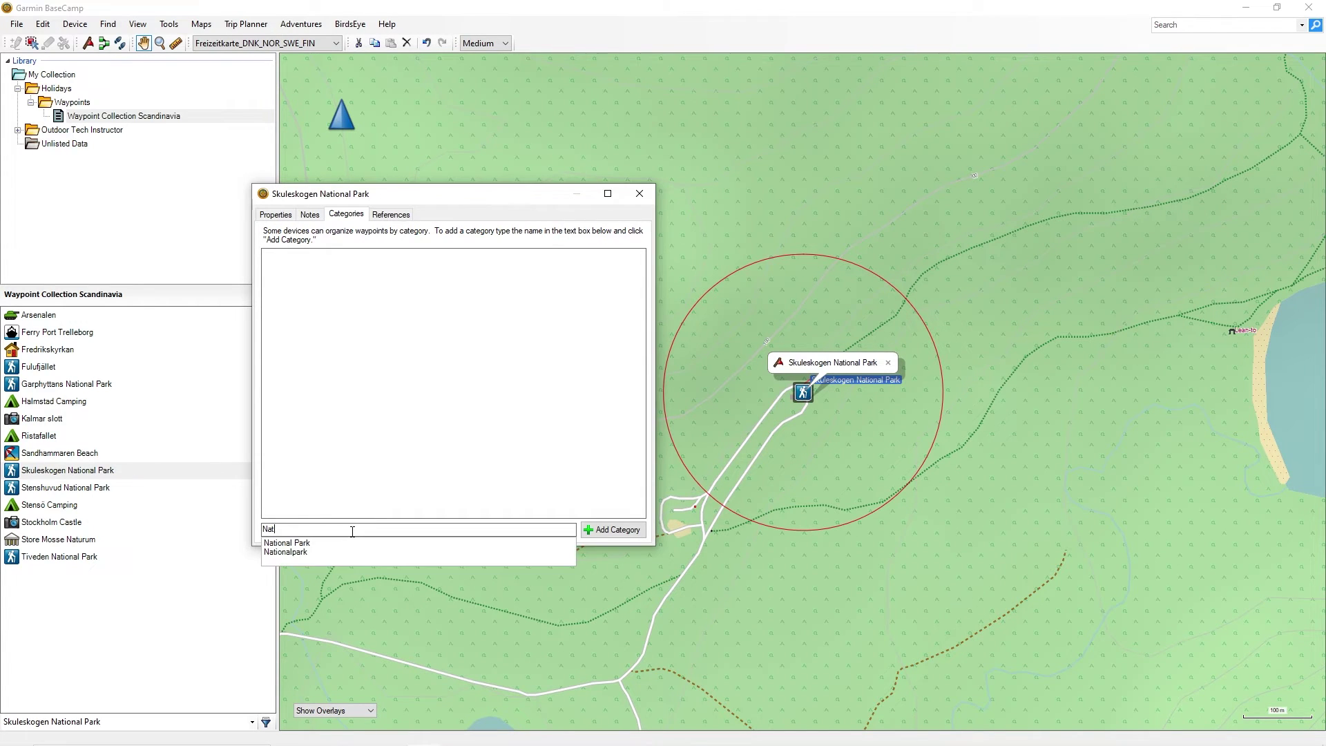
click(331, 545)
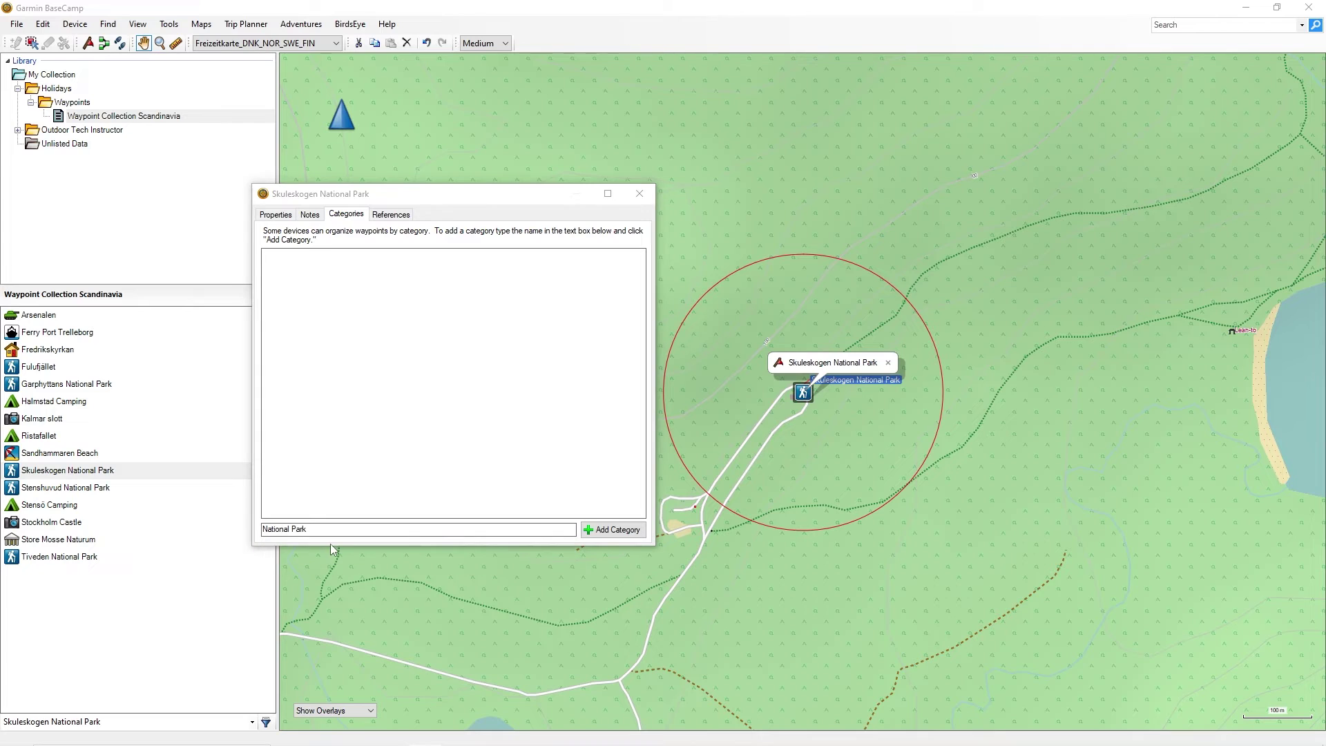
click(599, 530)
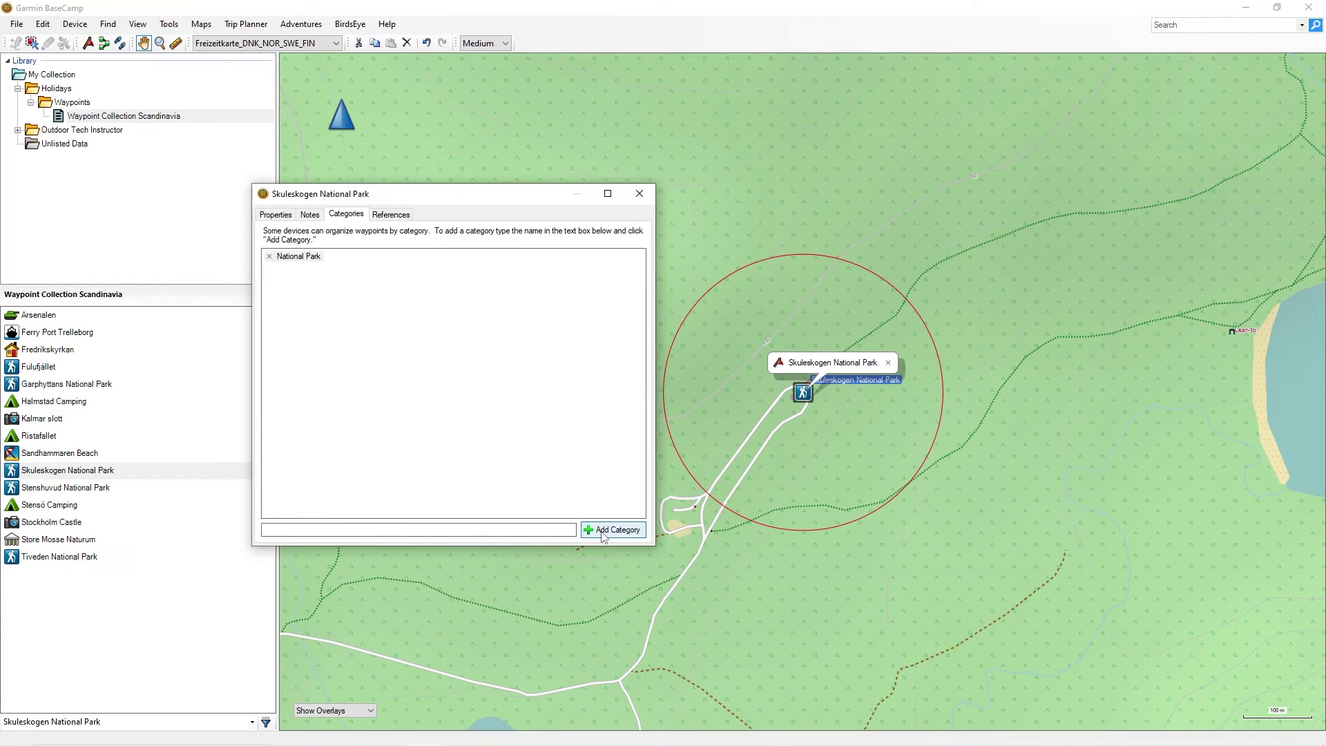
Add Camping as a category and choose the Beach suggestion next.
click(292, 531)
text(Cam)
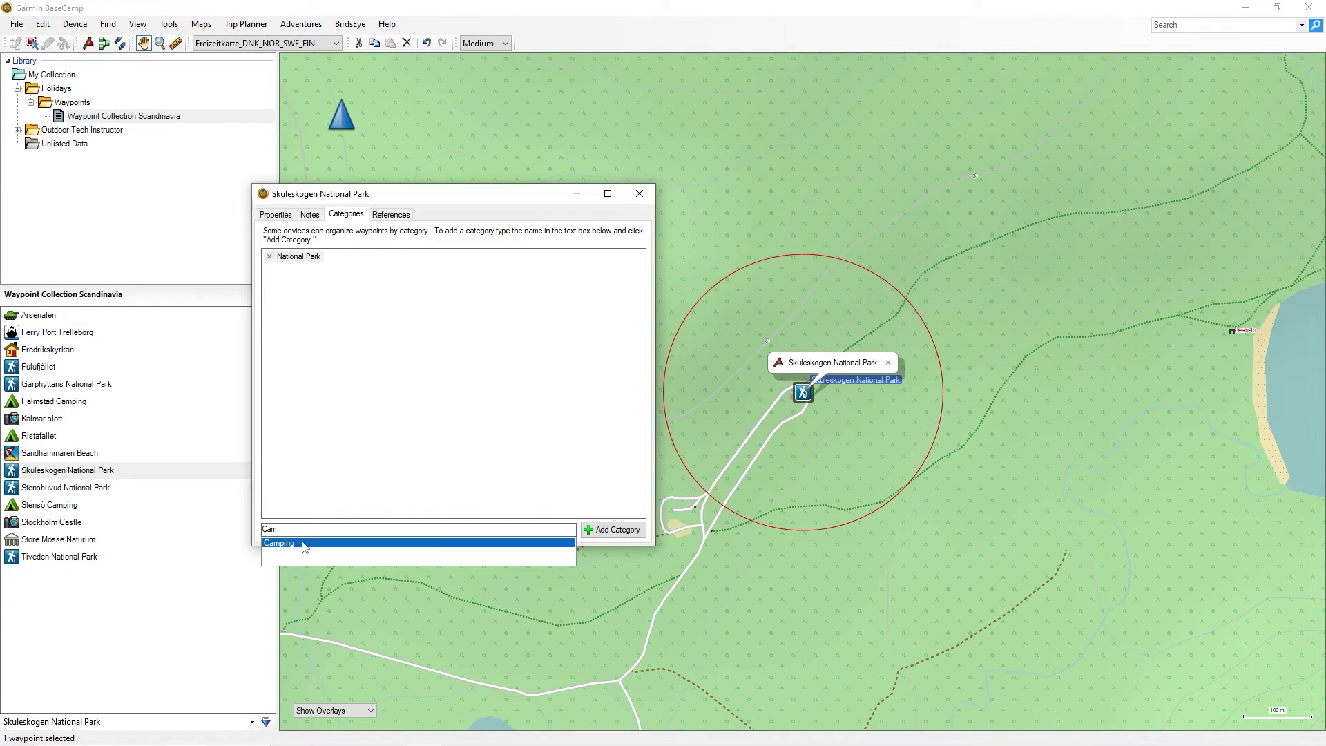
click(304, 544)
click(612, 530)
click(388, 532)
text(Bea)
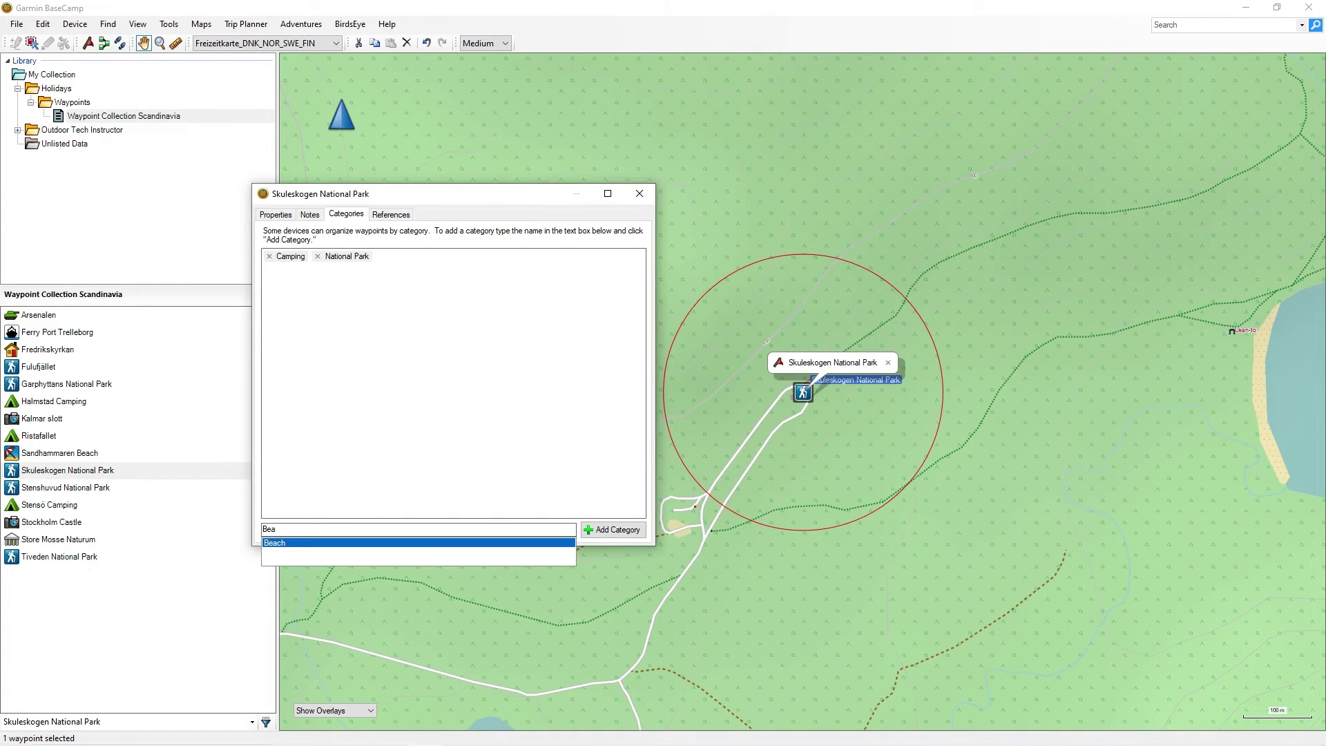
click(325, 544)
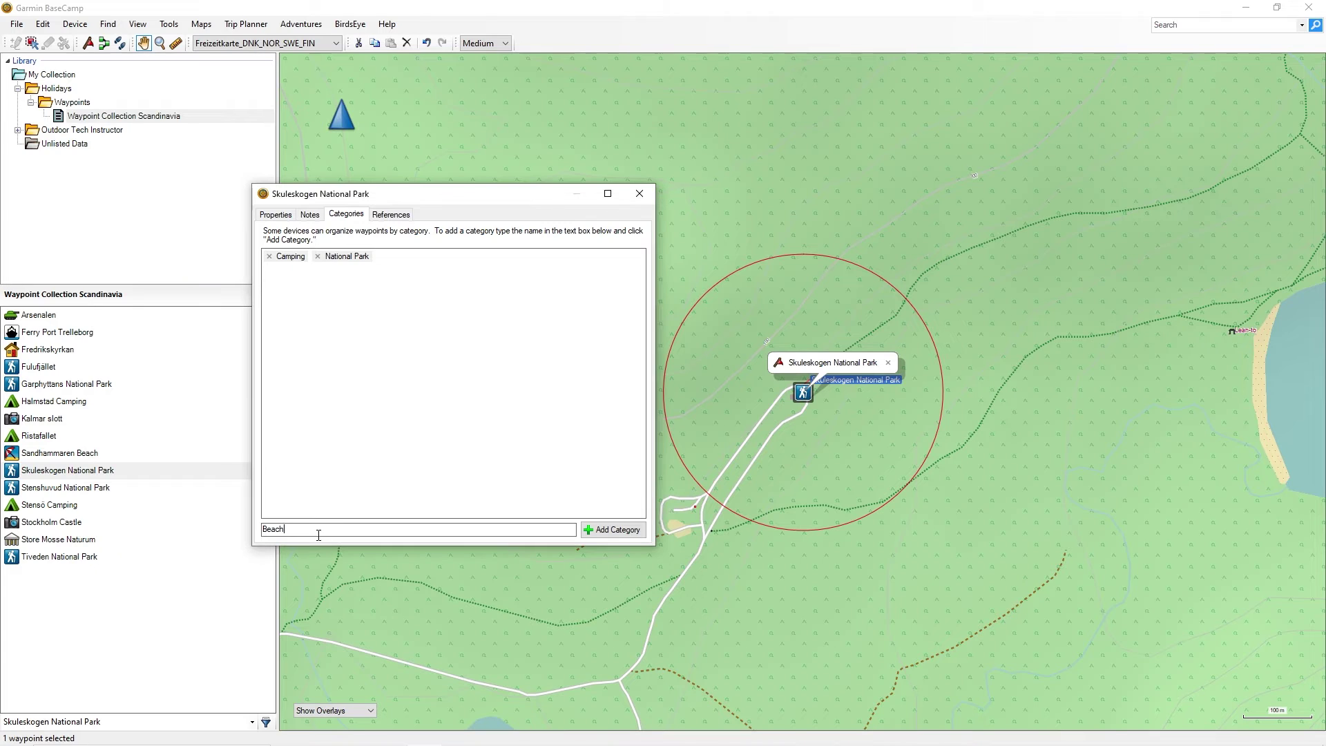
Add Beach and Hiking Trails to Skuleskogen's categories, then begin another category entry.
key(Return)
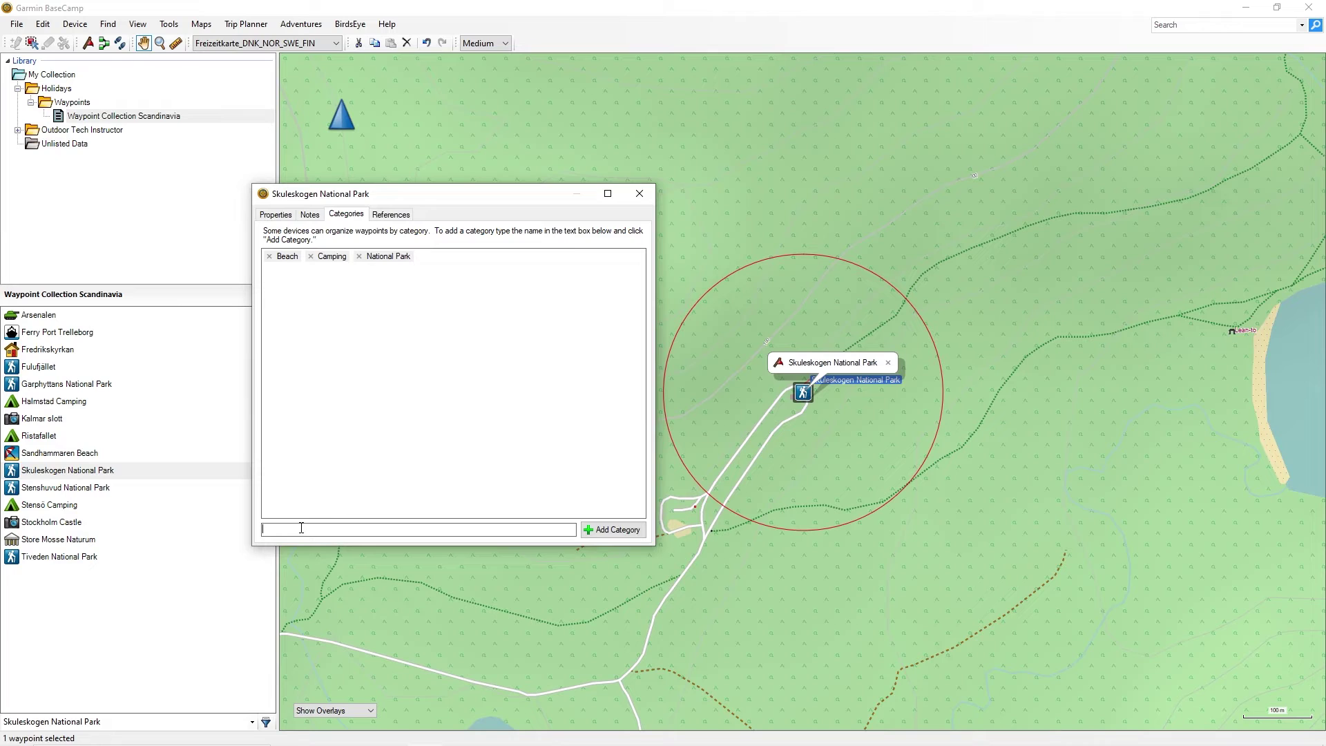
text(Hik)
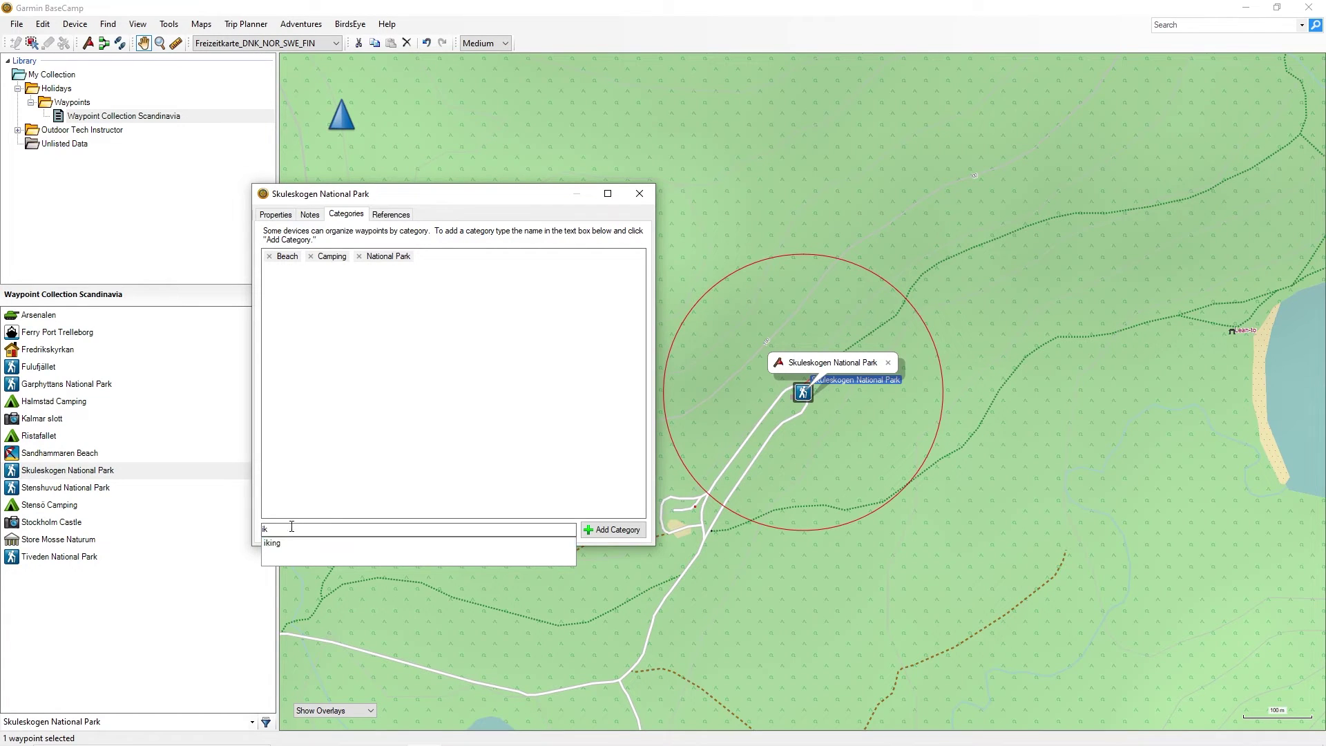
key(BackSpace)
key(BackSpace)
key(BackSpace)
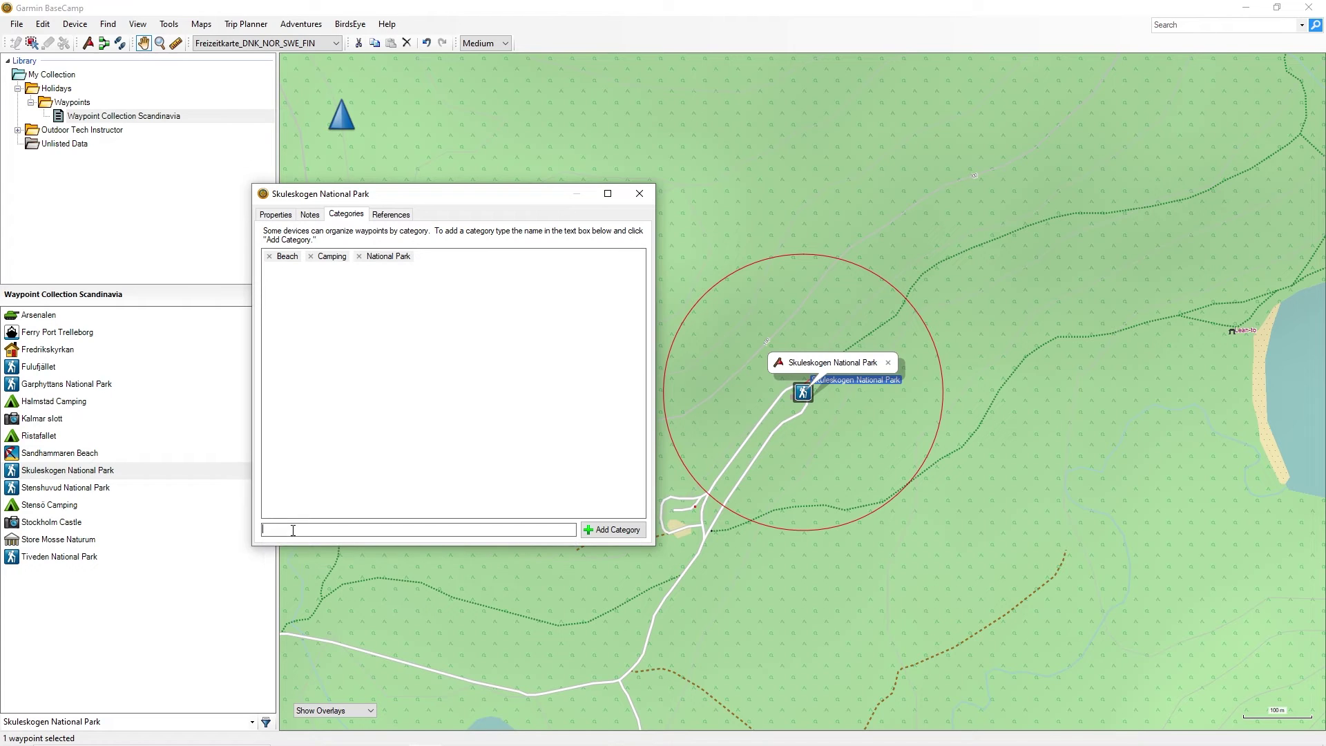
text(Hik)
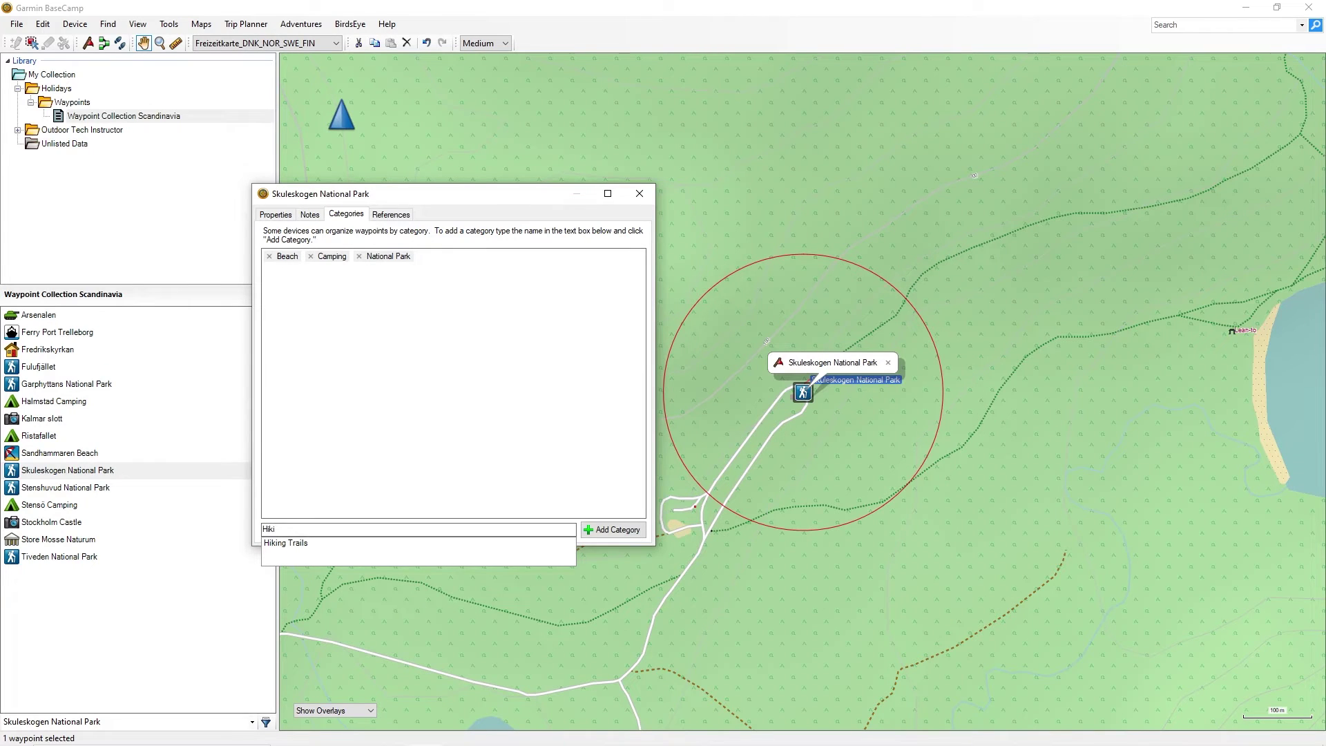
text(i)
click(286, 544)
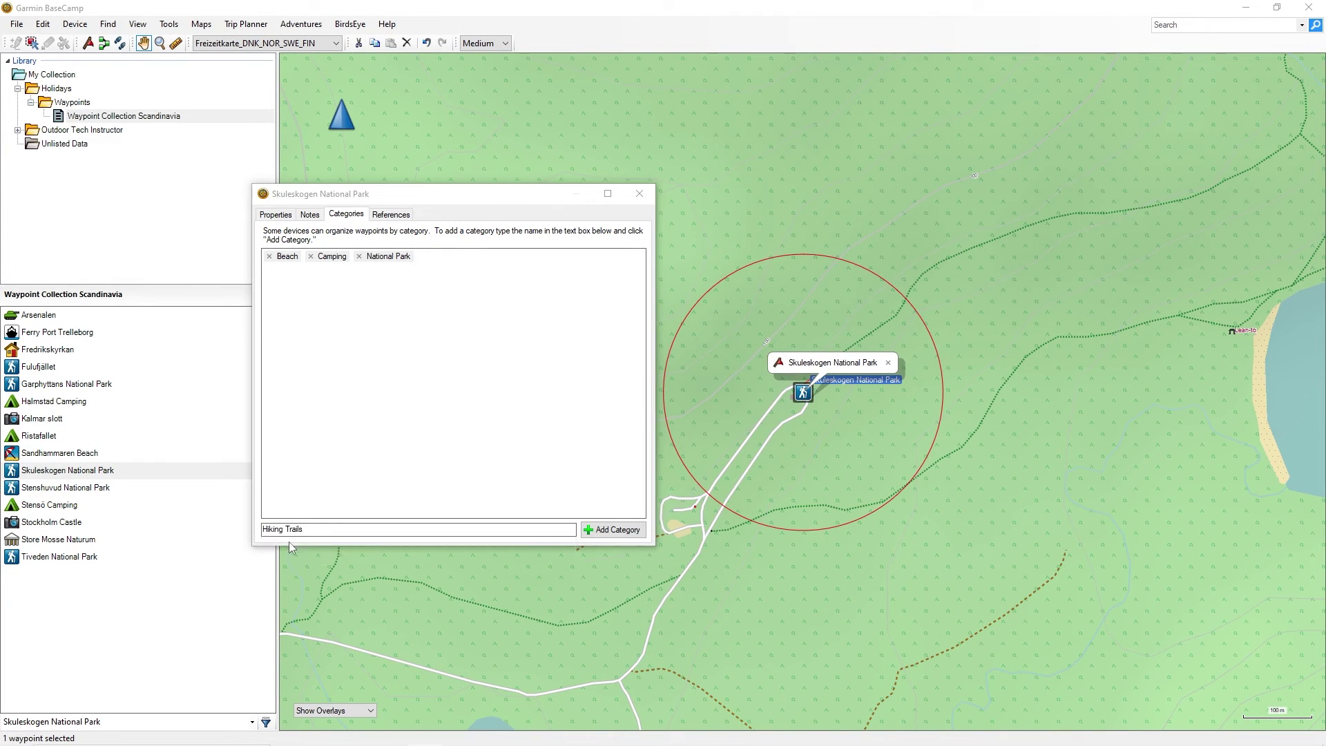
click(612, 529)
click(341, 533)
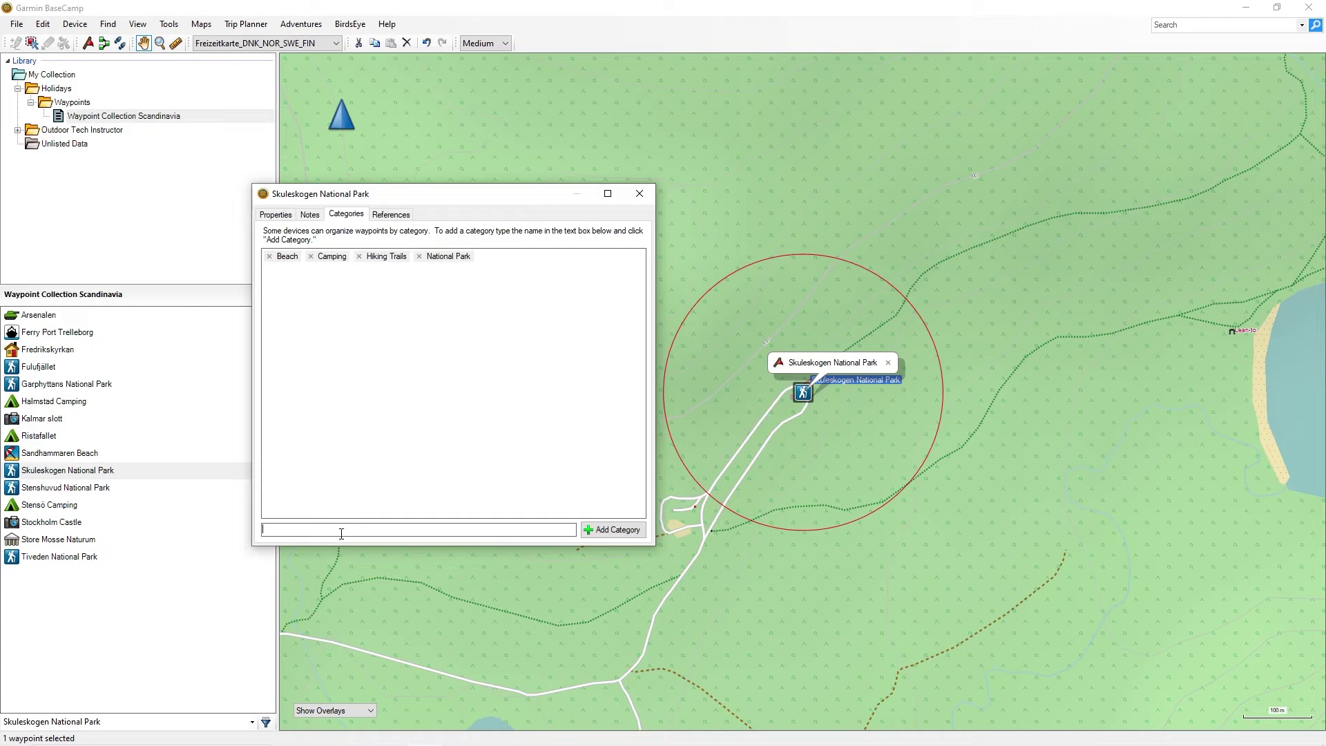
text(V)
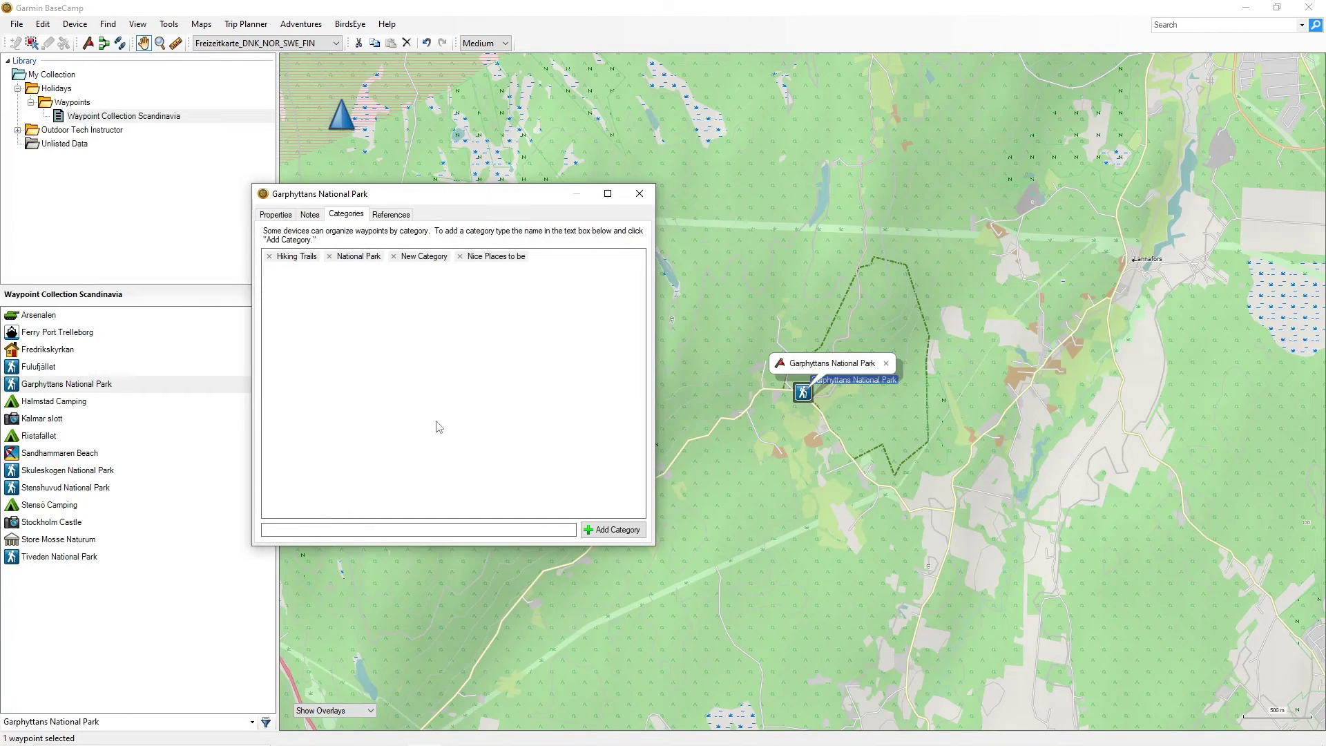
Remove the Nice Places to be category, then multi-select Arsenalen through Sandhammaren Beach.
click(460, 257)
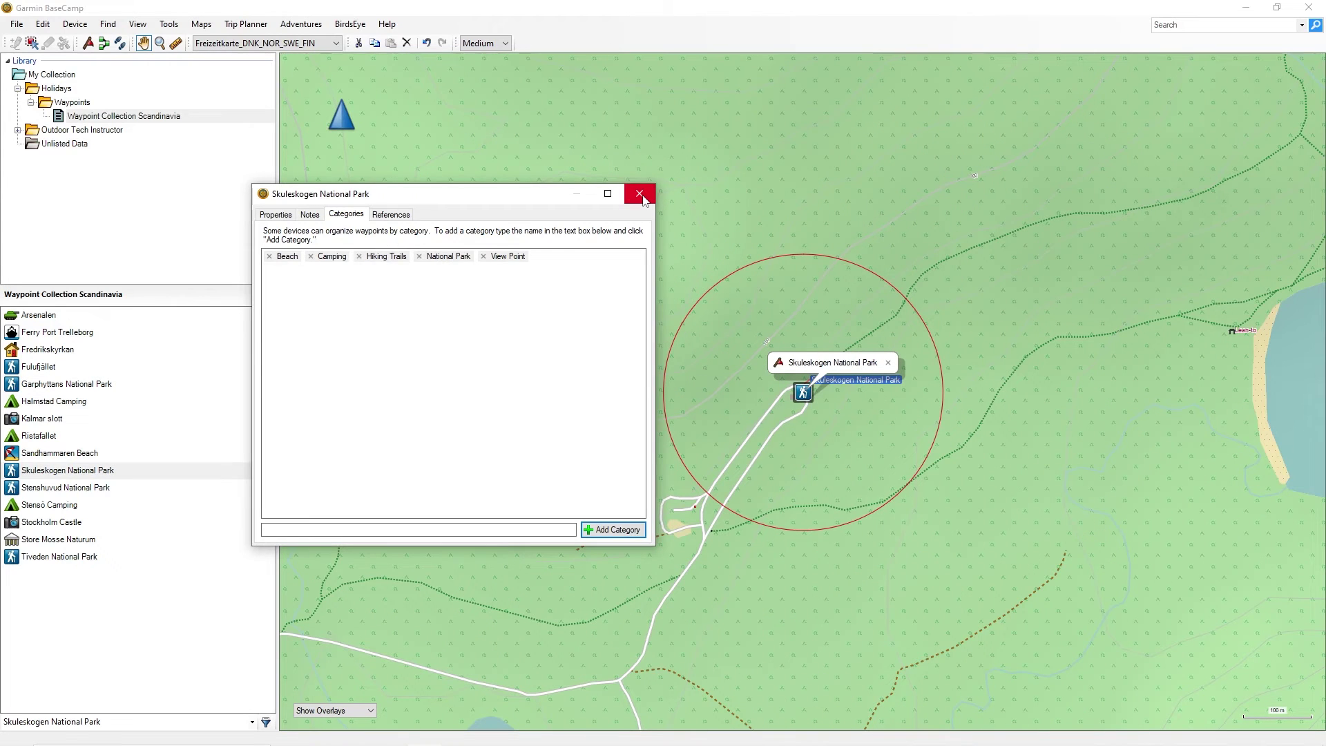
click(640, 194)
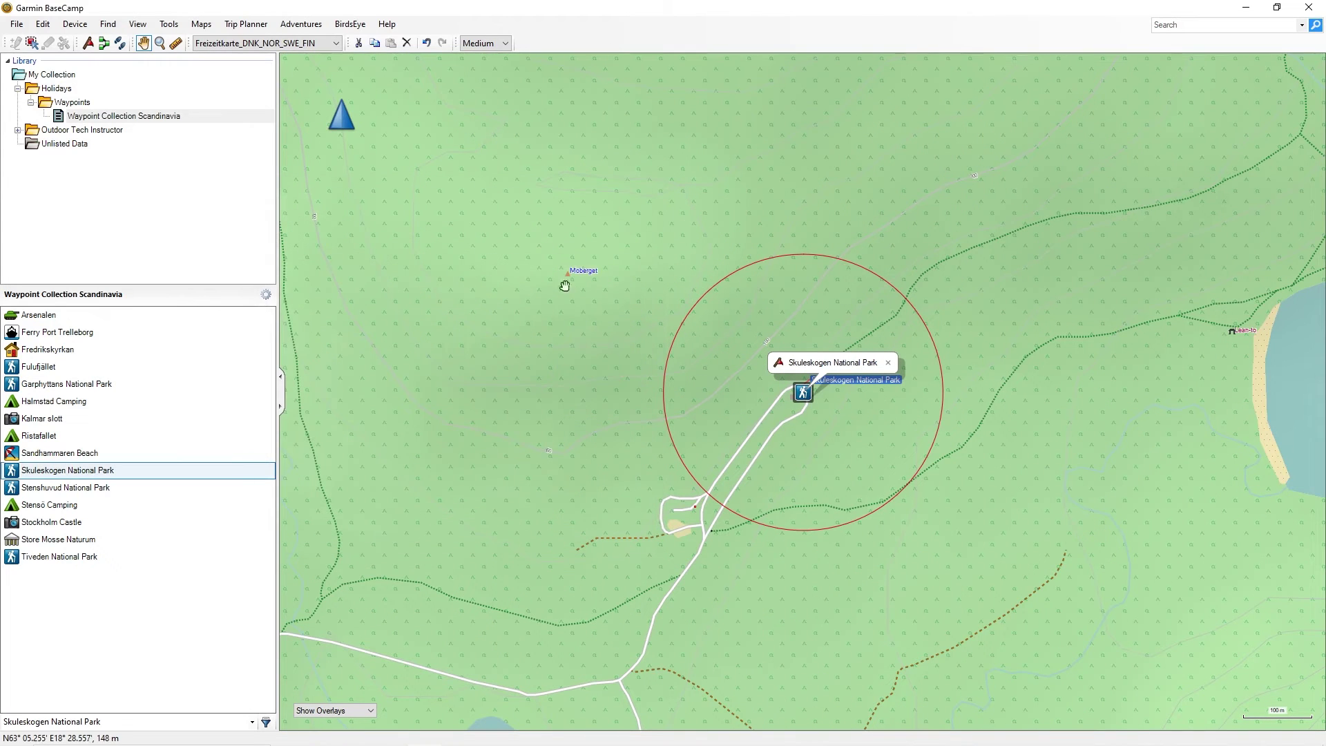
click(36, 318)
ctrl+click(38, 334)
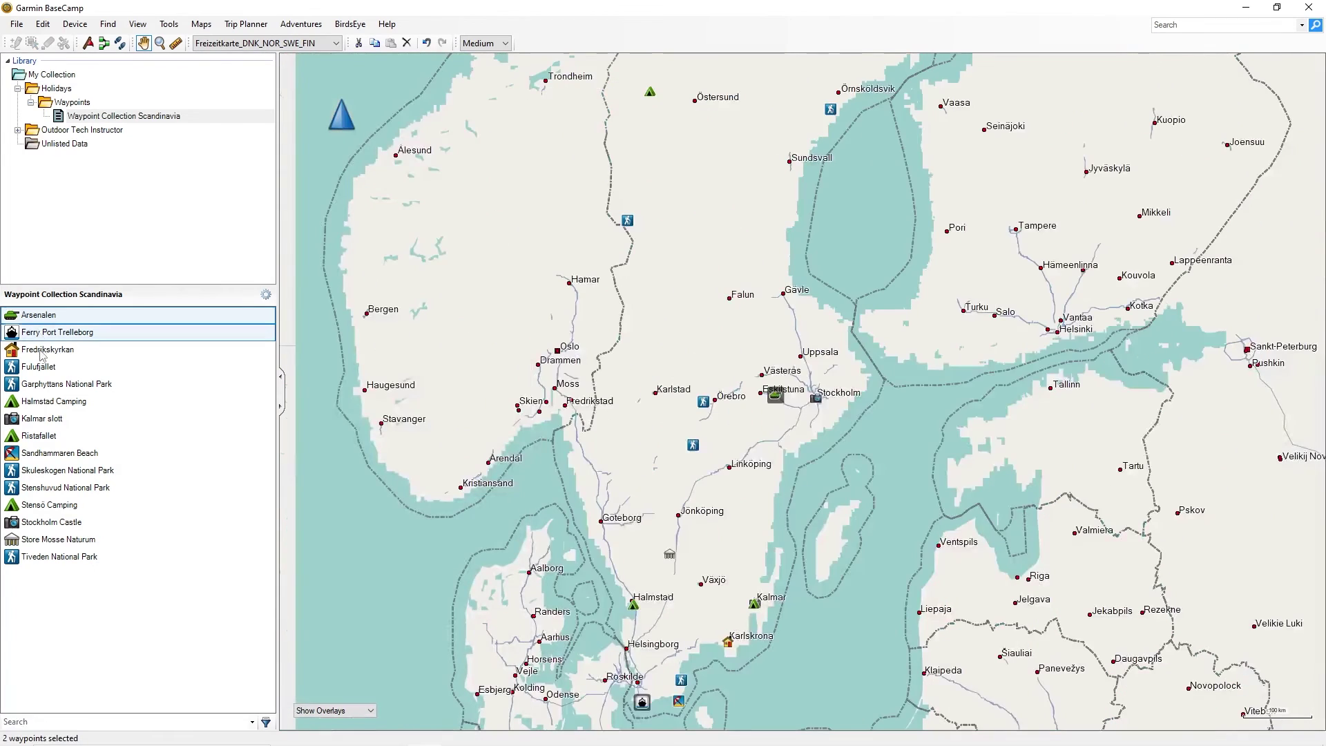
ctrl+click(38, 350)
ctrl+click(37, 368)
ctrl+click(41, 385)
ctrl+click(44, 402)
ctrl+click(46, 420)
ctrl+click(46, 437)
ctrl+click(46, 452)
Give all nine selected waypoints the new category Nice Places in shared properties.
right_click(41, 454)
click(75, 462)
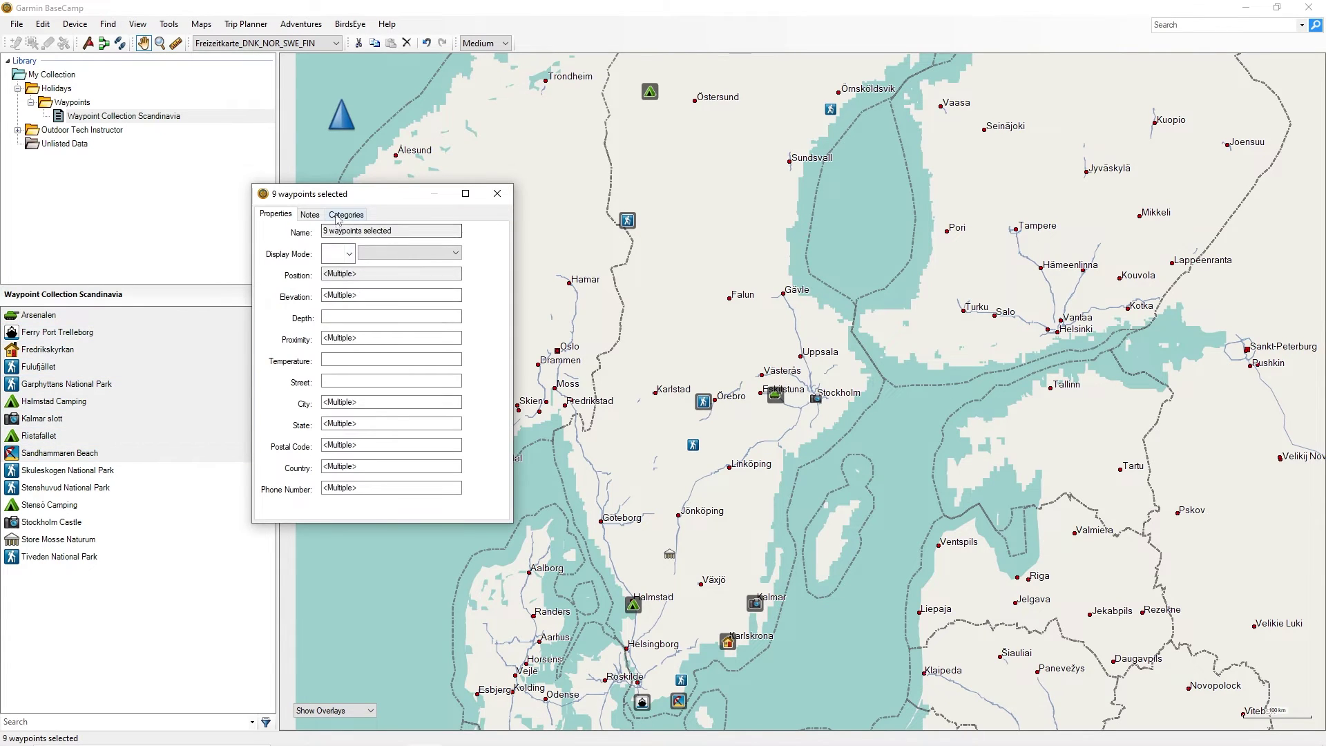
click(345, 214)
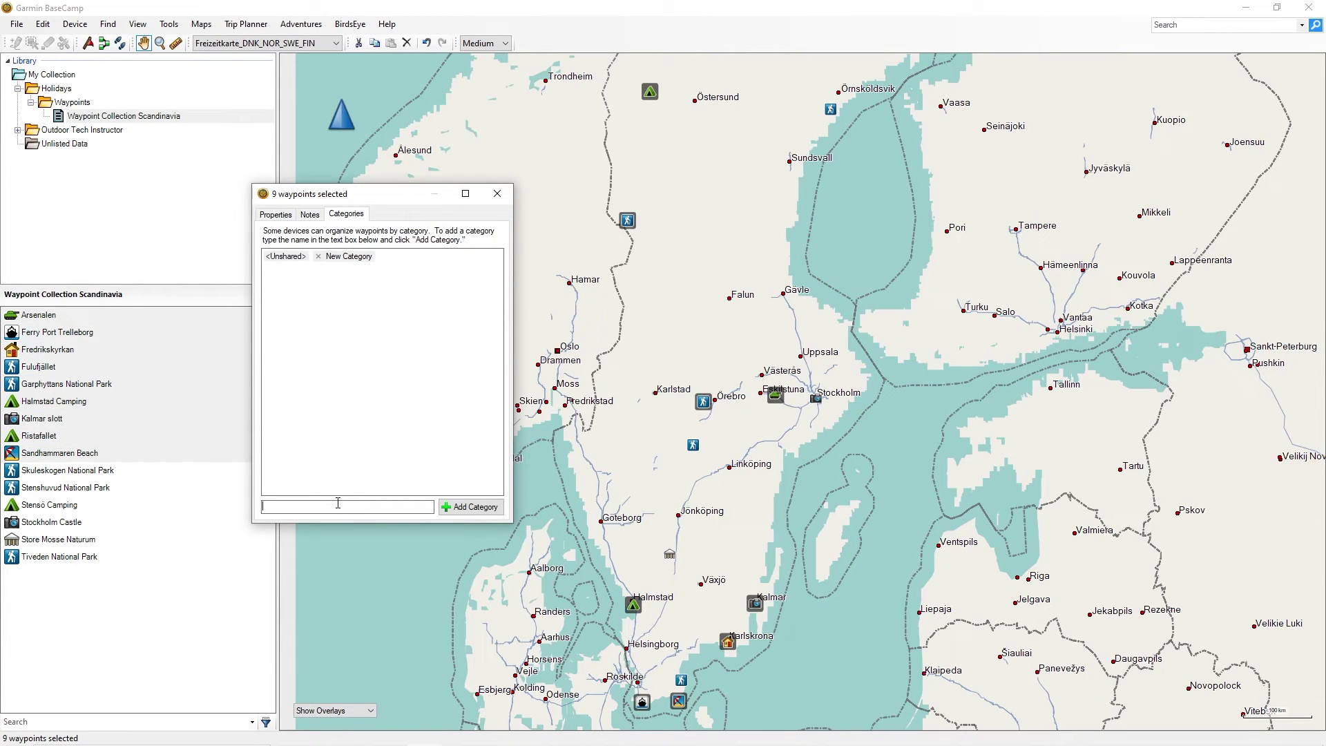
text(Nice Places to be)
key(Return)
key(Escape)
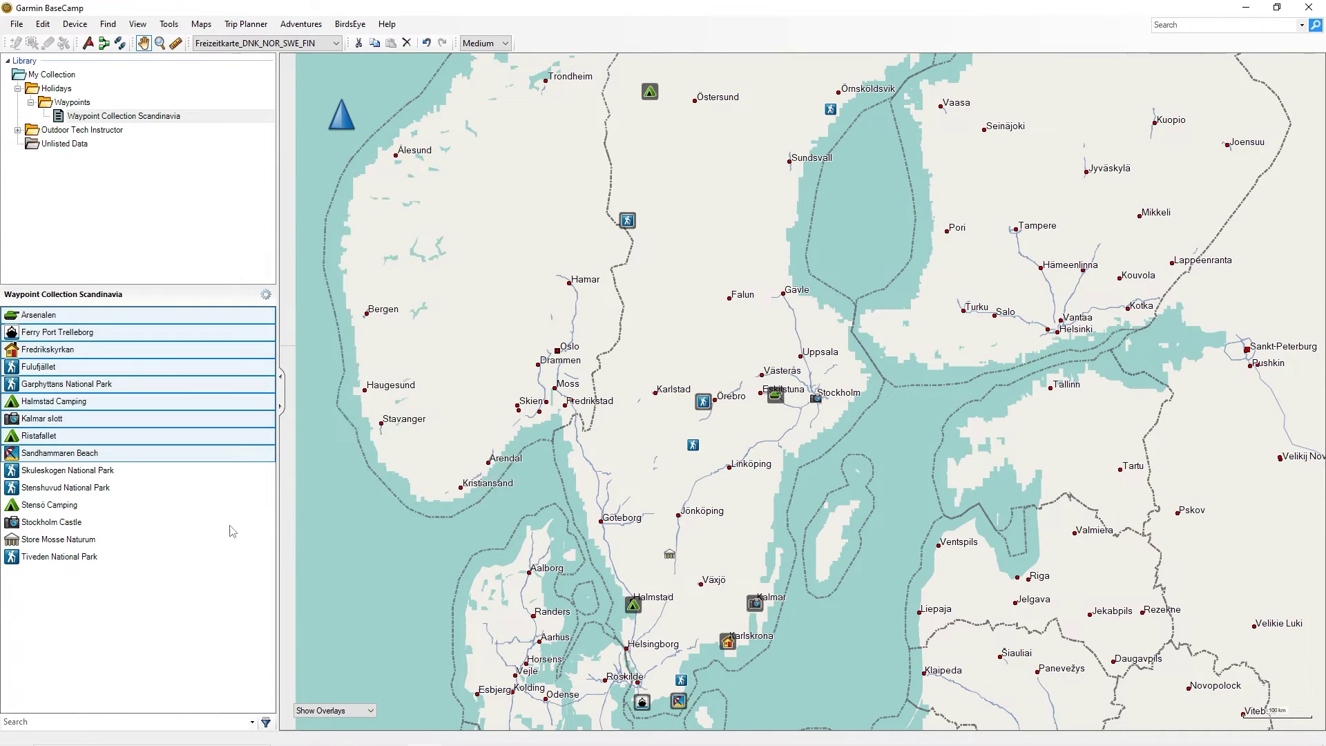
Check the new category on Fredrikskyrkan's and Garphyttans National Park's Categories tabs.
click(48, 505)
double_click(50, 350)
click(345, 214)
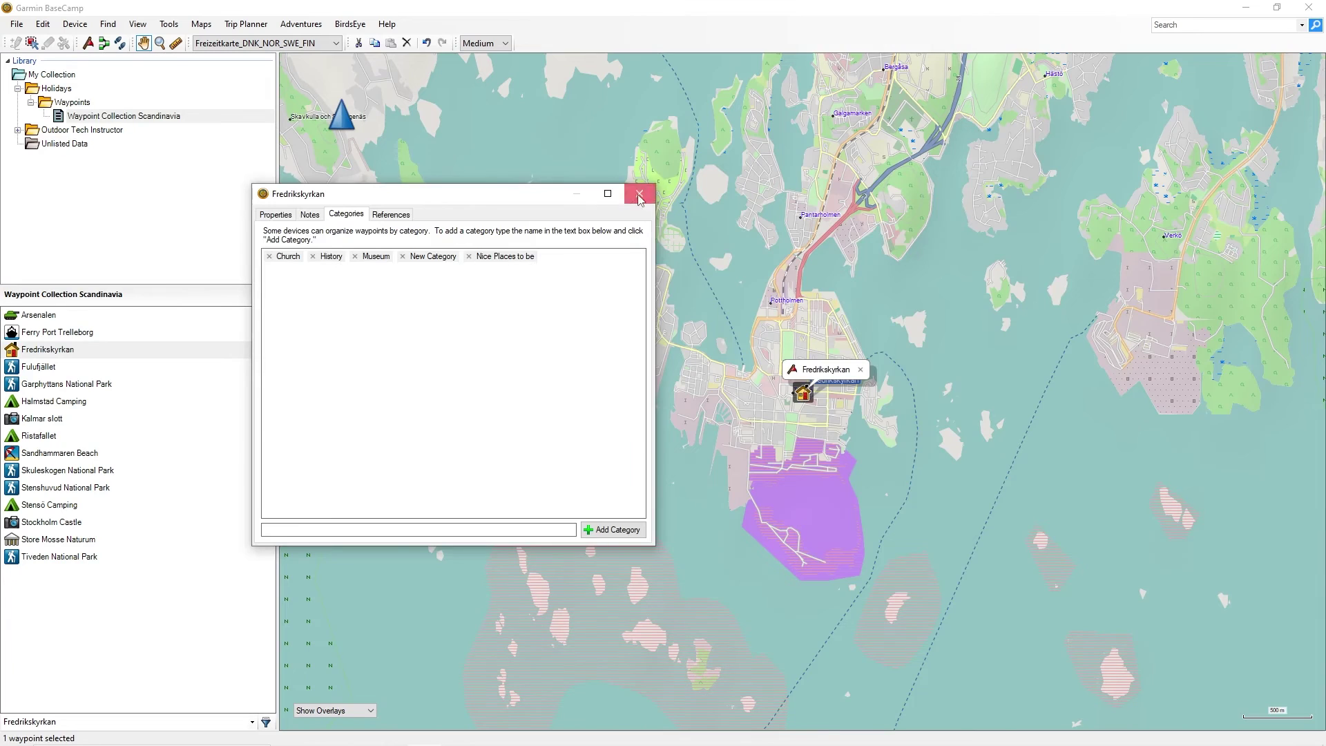
double_click(50, 384)
click(346, 214)
key(Escape)
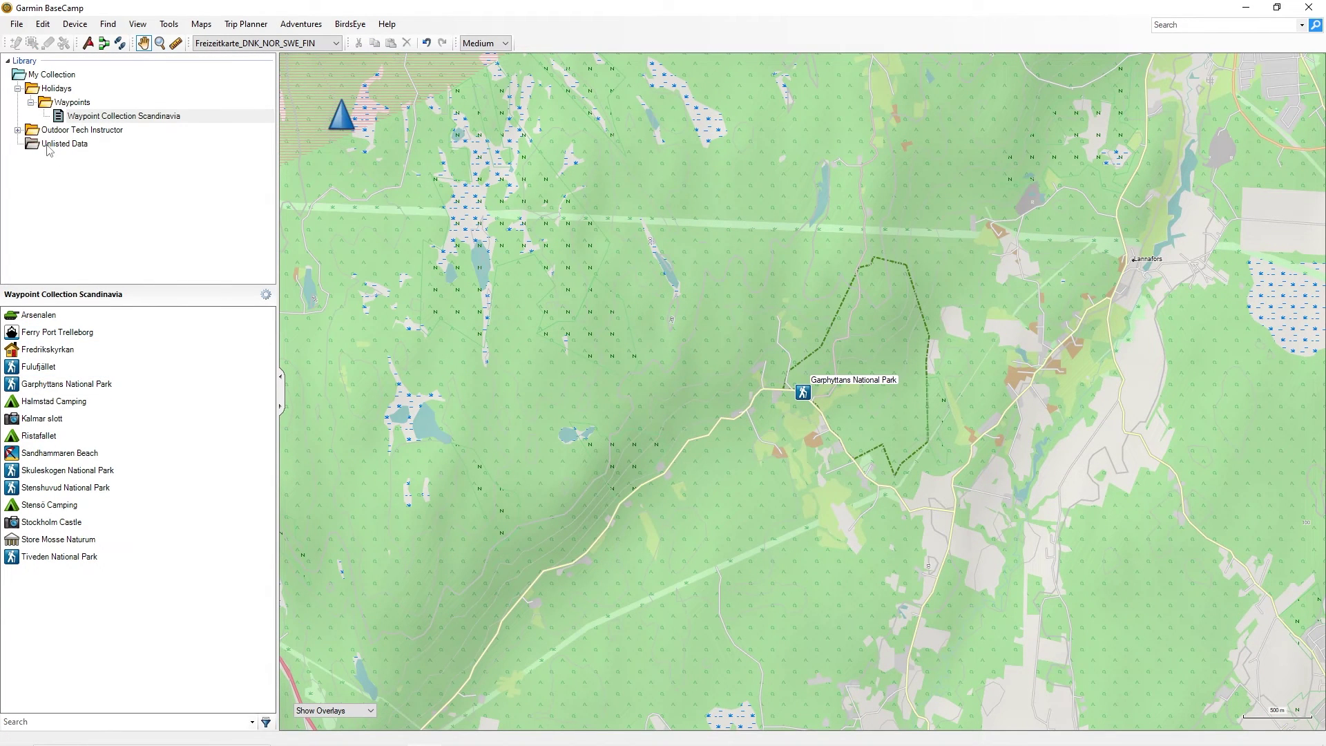
Select Waypoint Collection Scandinavia and start typing National Park in the Search box.
click(73, 119)
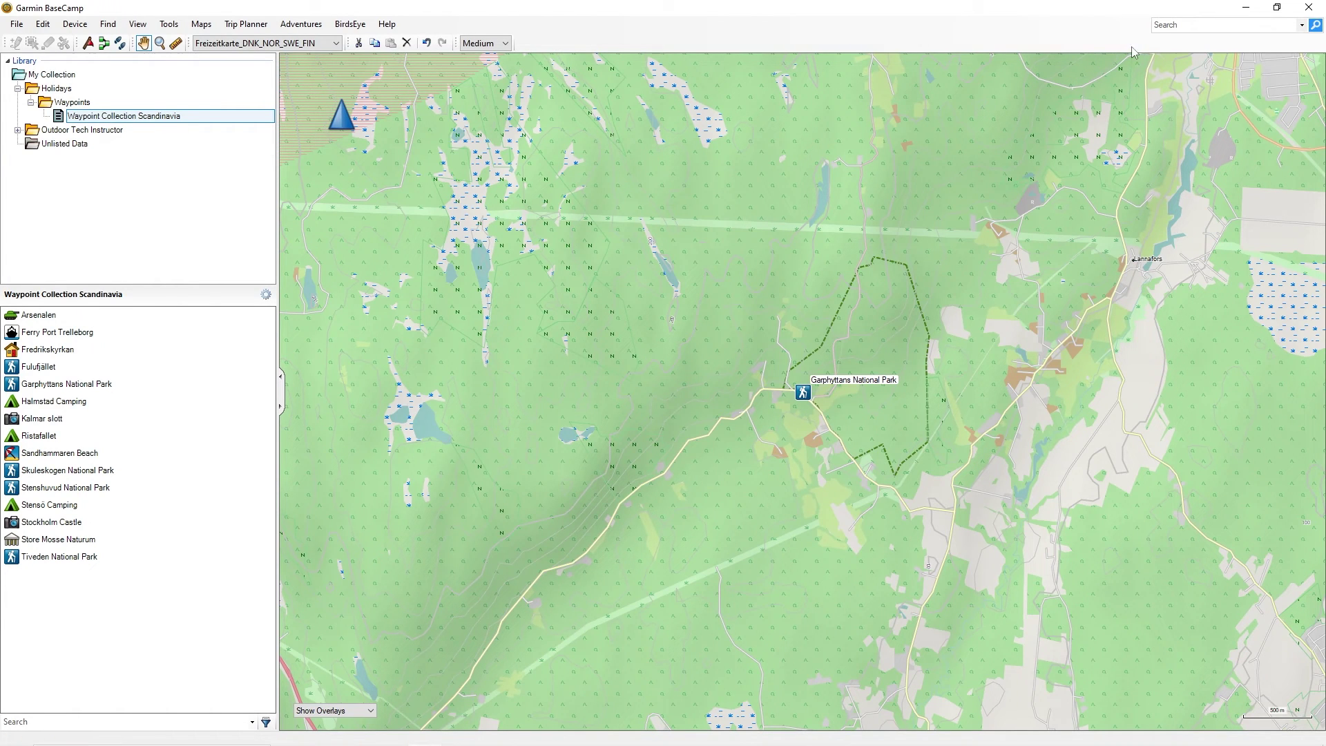
click(1172, 25)
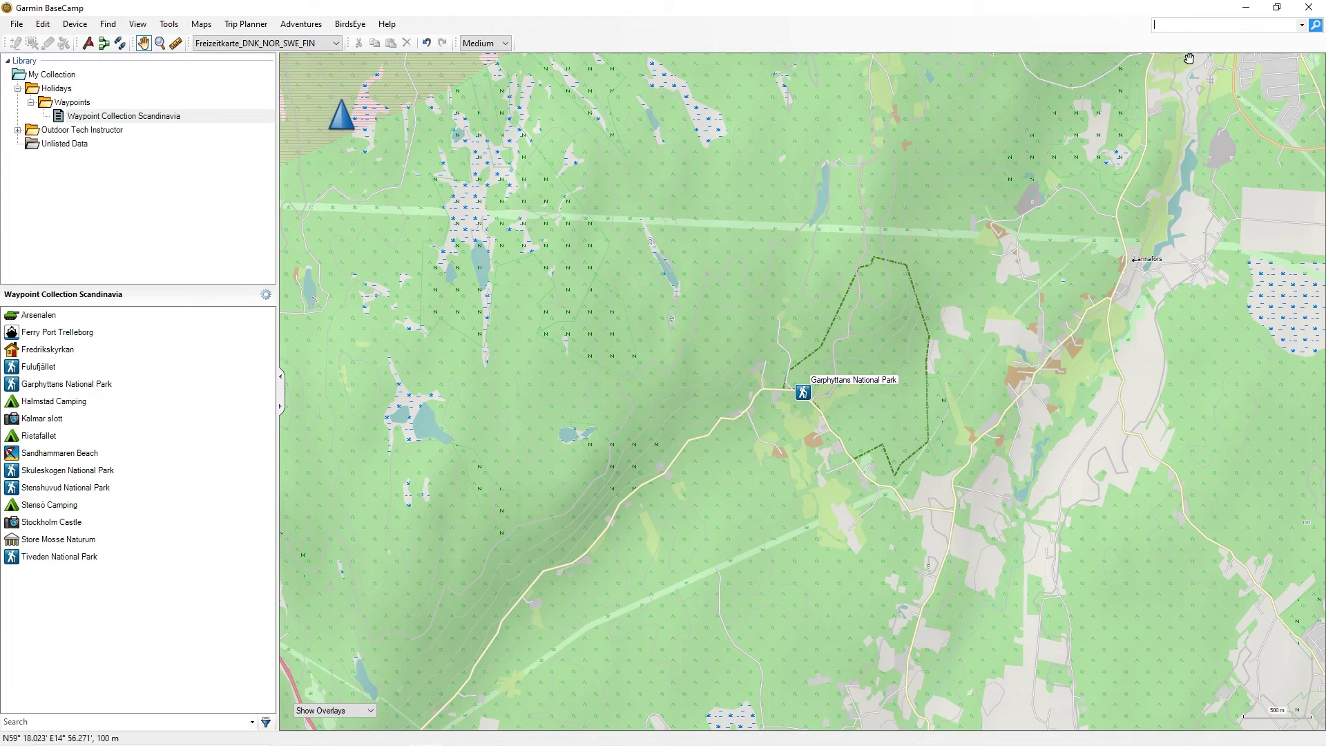
text(National Park)
Run the National Park search, hide POI and address results, and view each match.
key(Return)
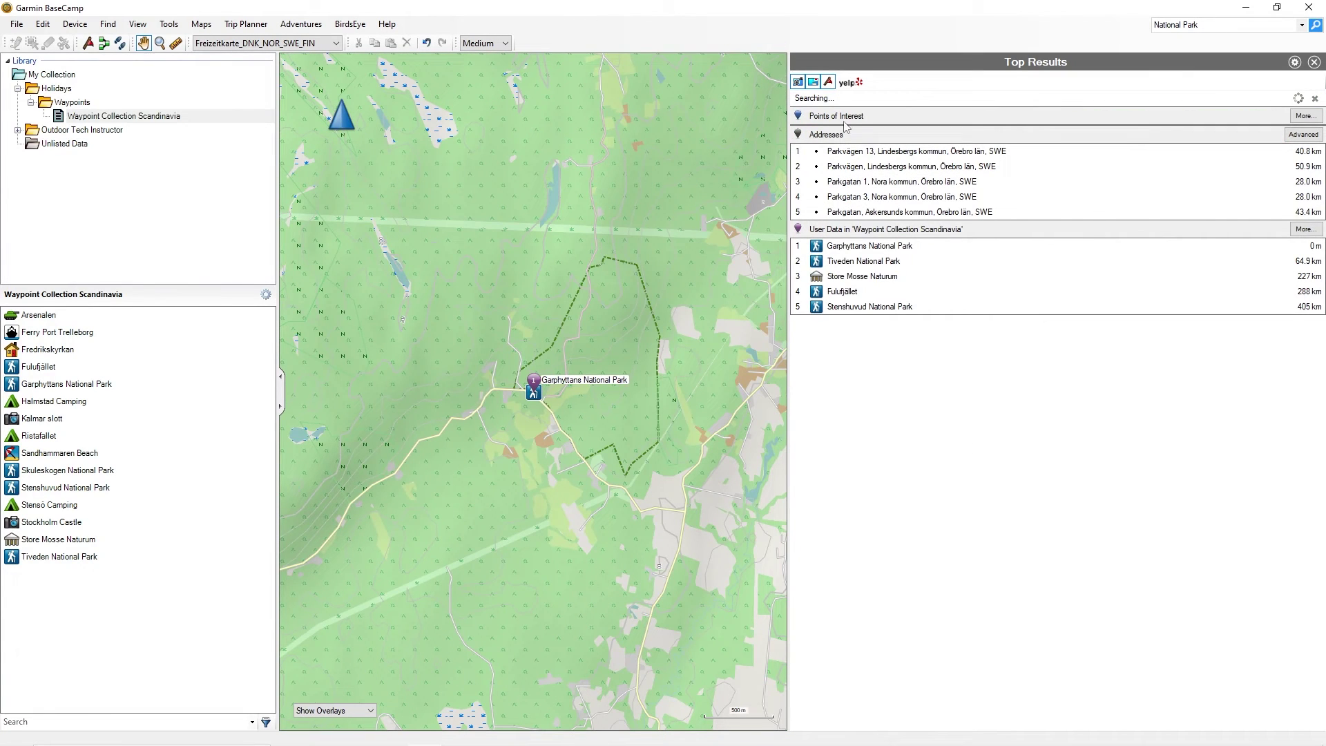
click(798, 82)
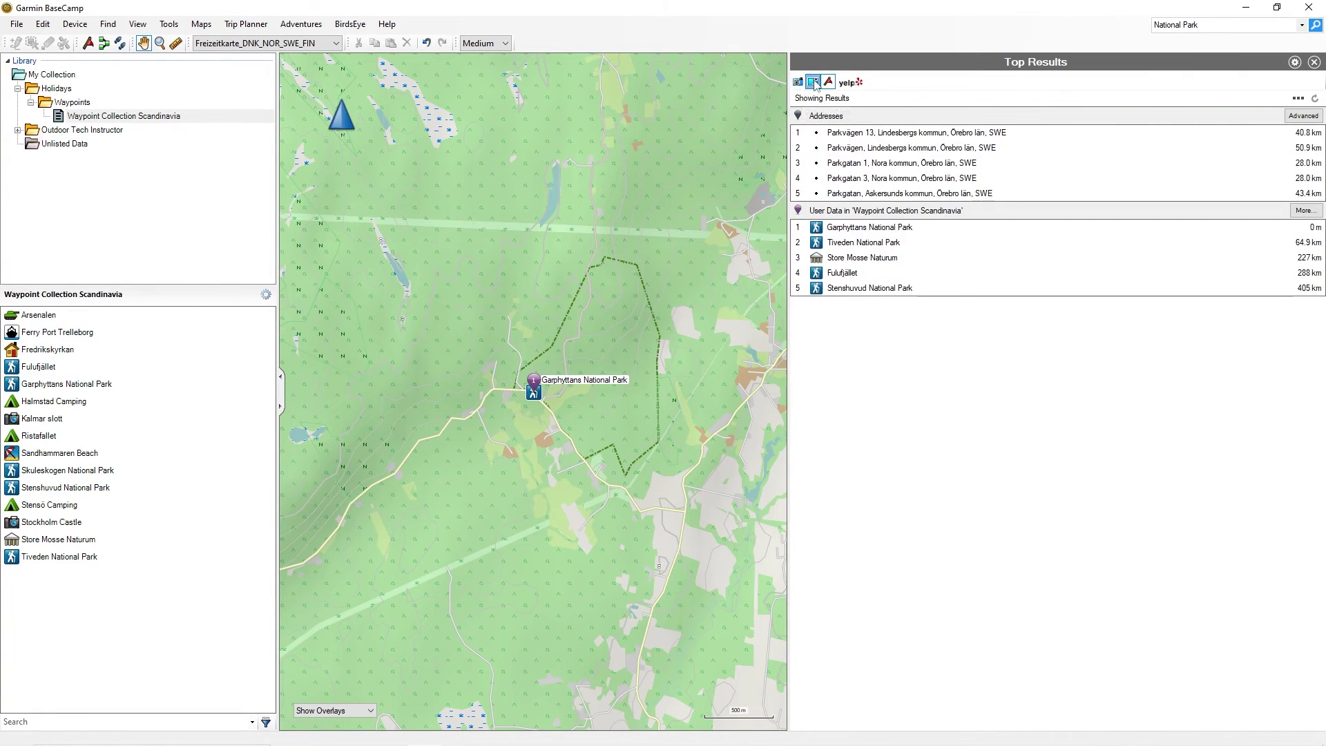
click(813, 81)
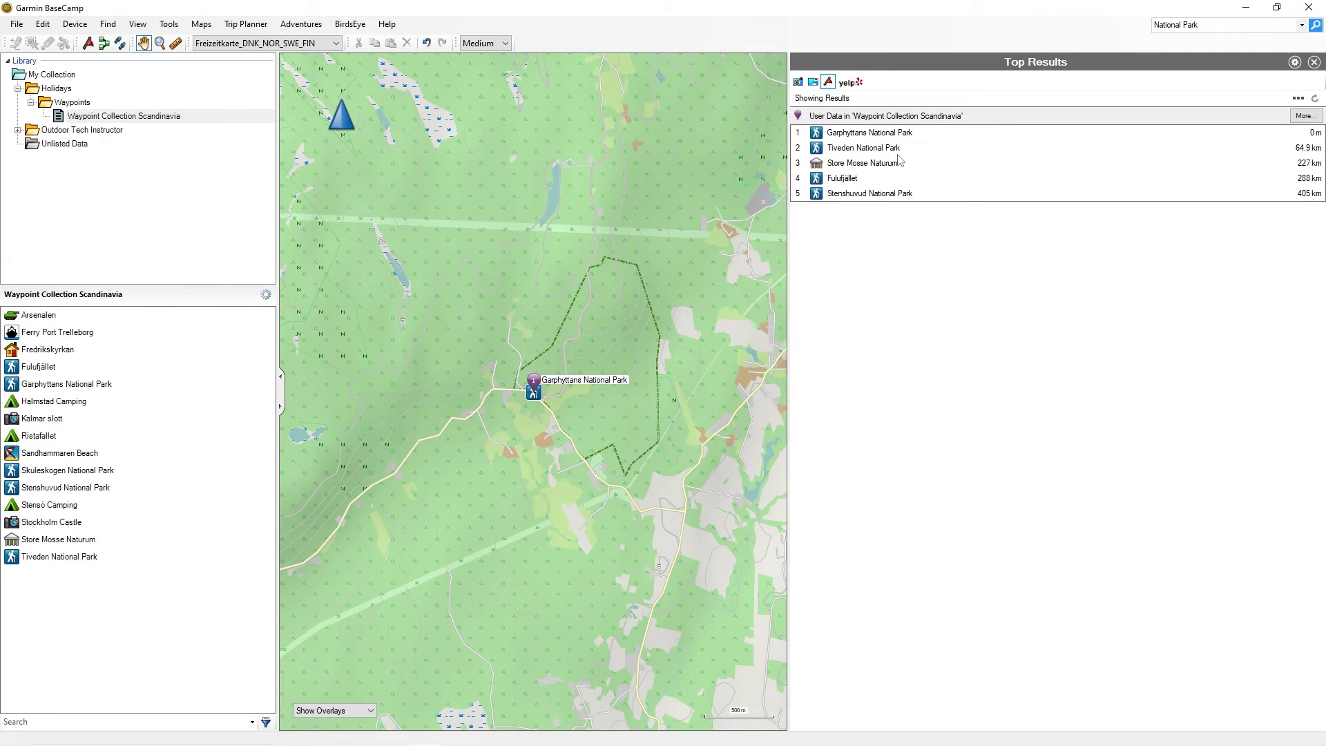
click(844, 132)
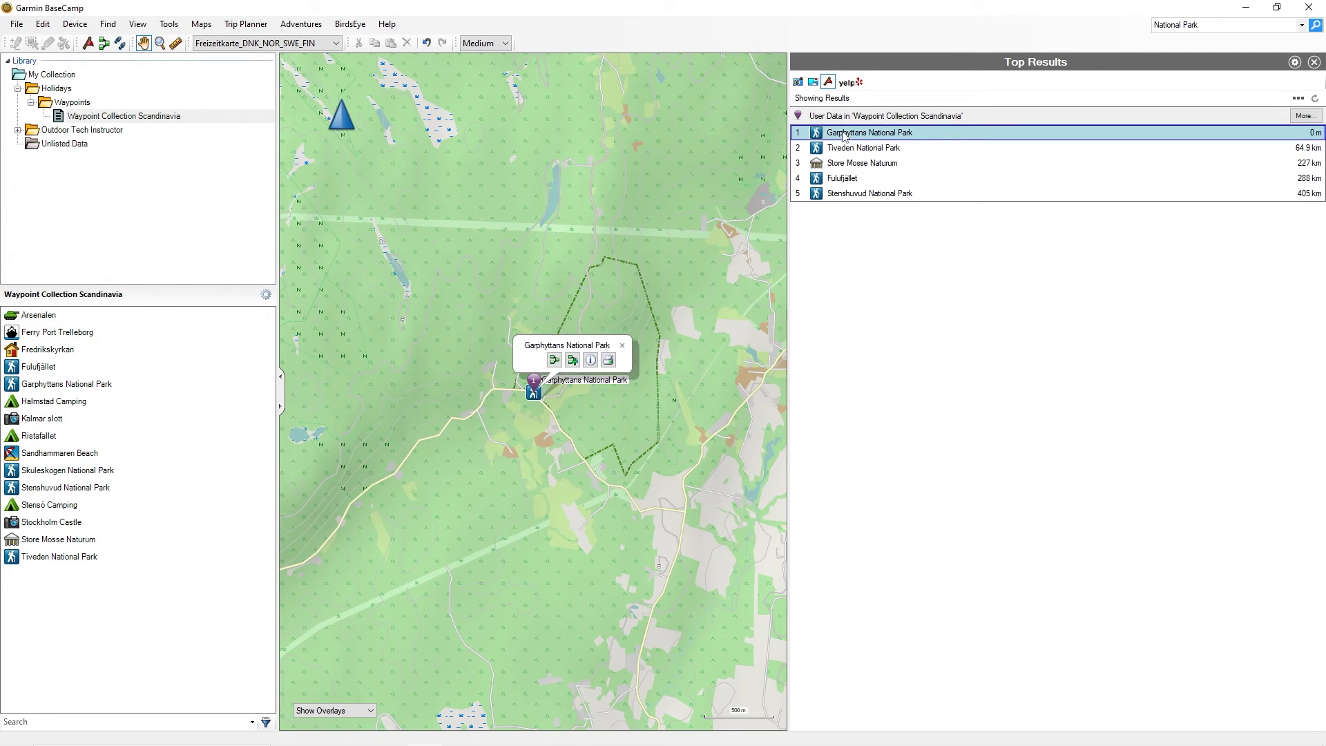
click(840, 153)
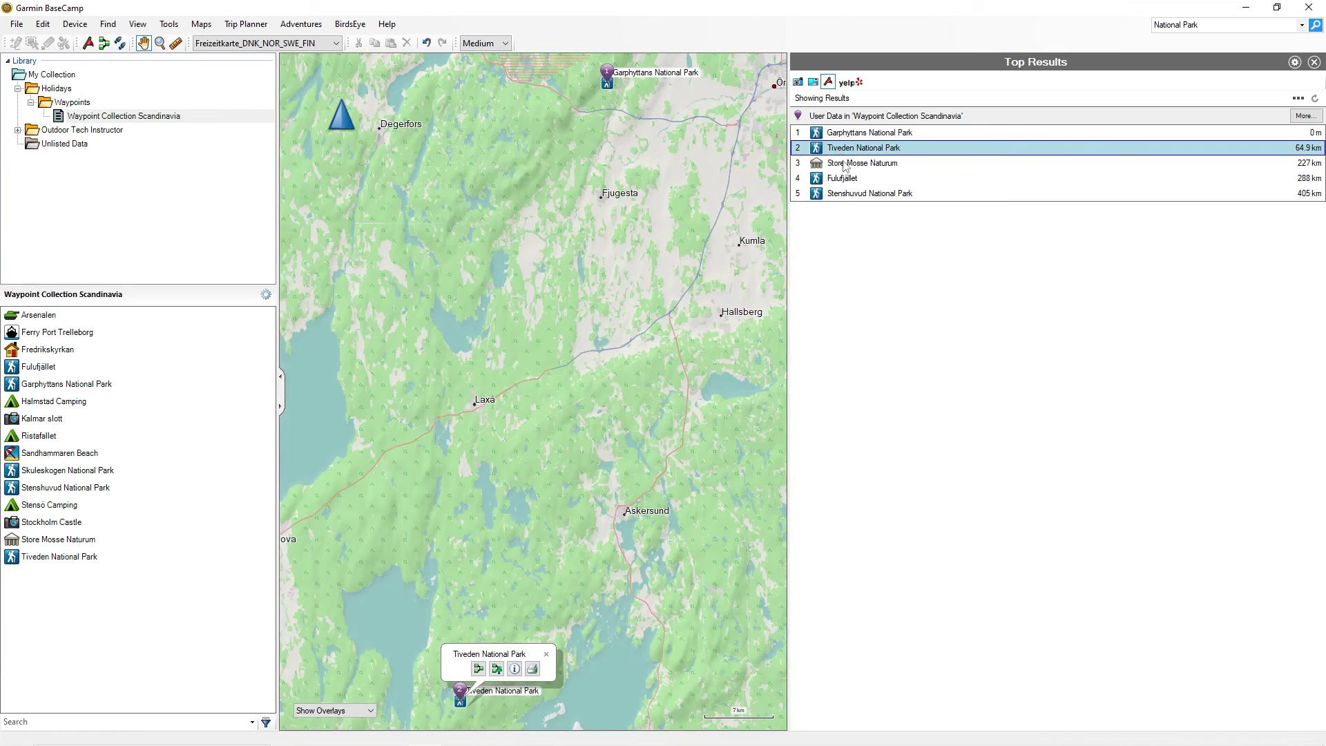
click(844, 165)
click(854, 194)
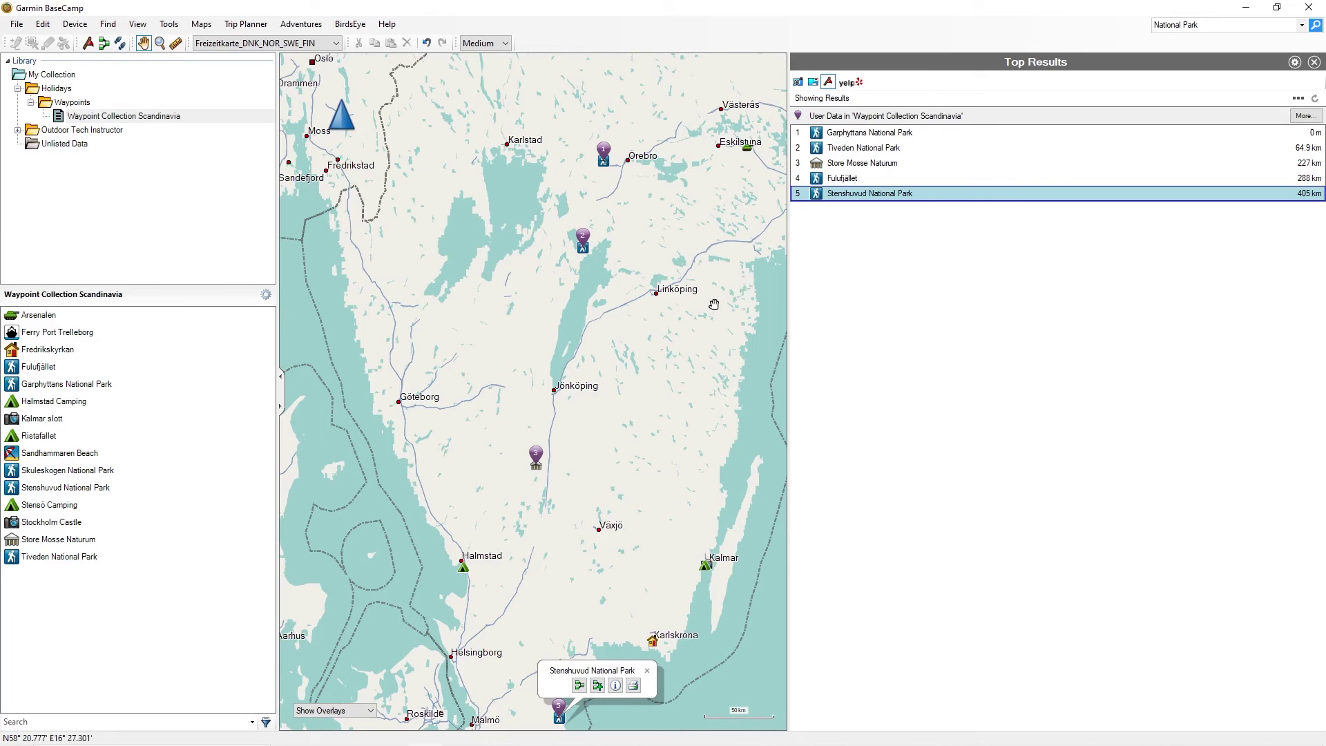
Pan to Stockholm and open the Stockholm Castle waypoint's properties.
drag(686, 321, 510, 442)
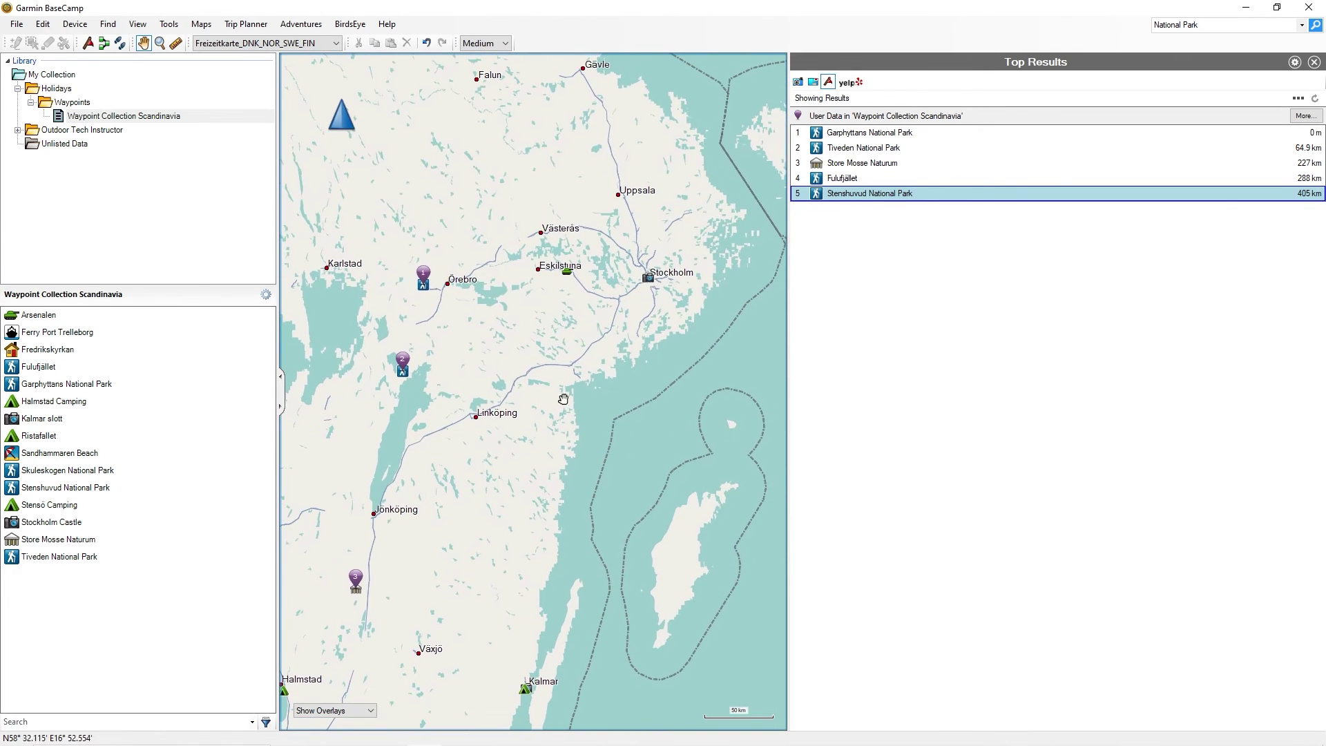
click(648, 277)
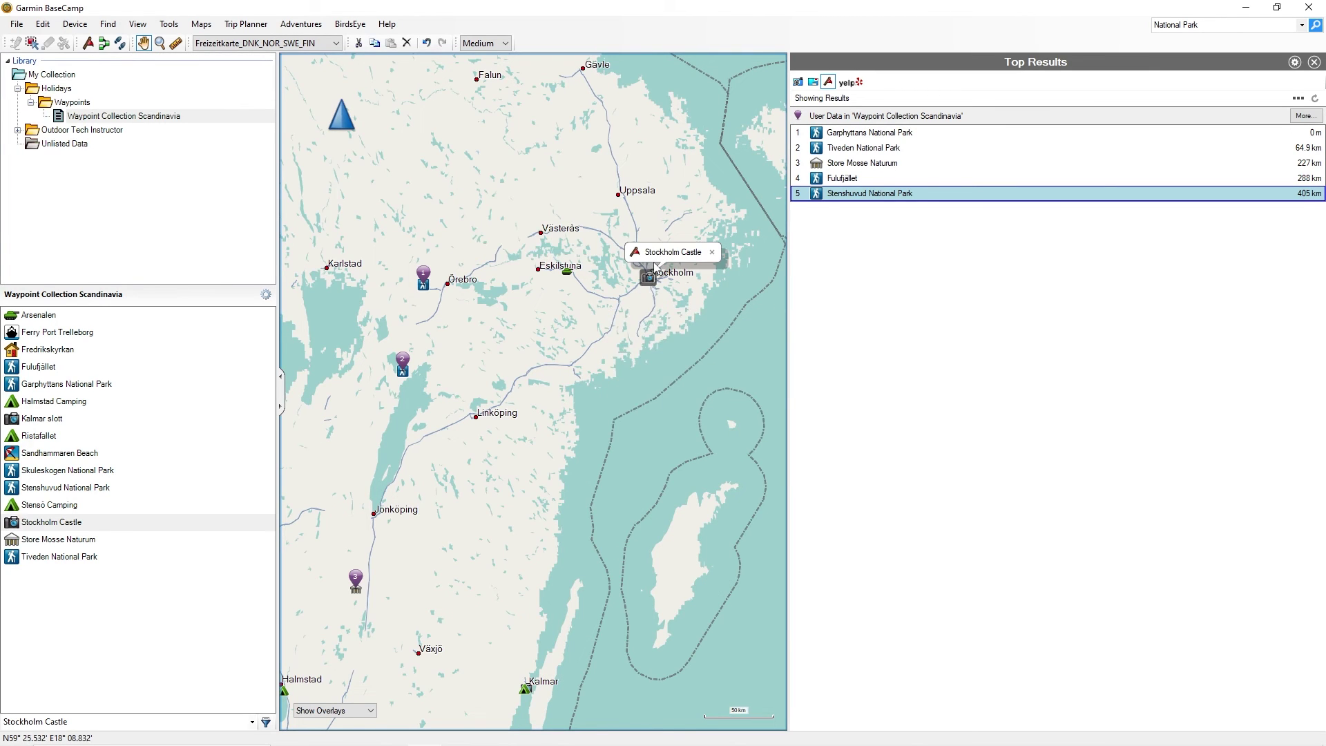
click(656, 253)
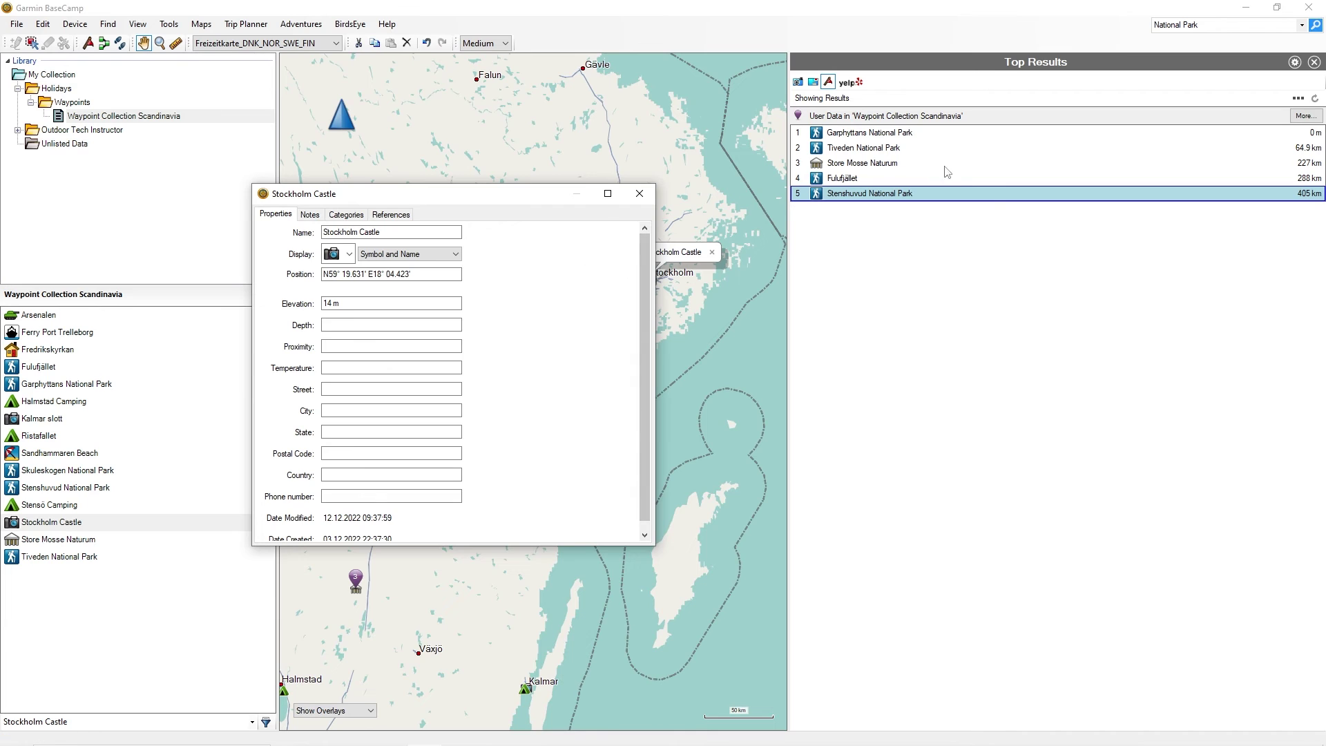
Close the results panel and rerun the National Park search.
click(1315, 62)
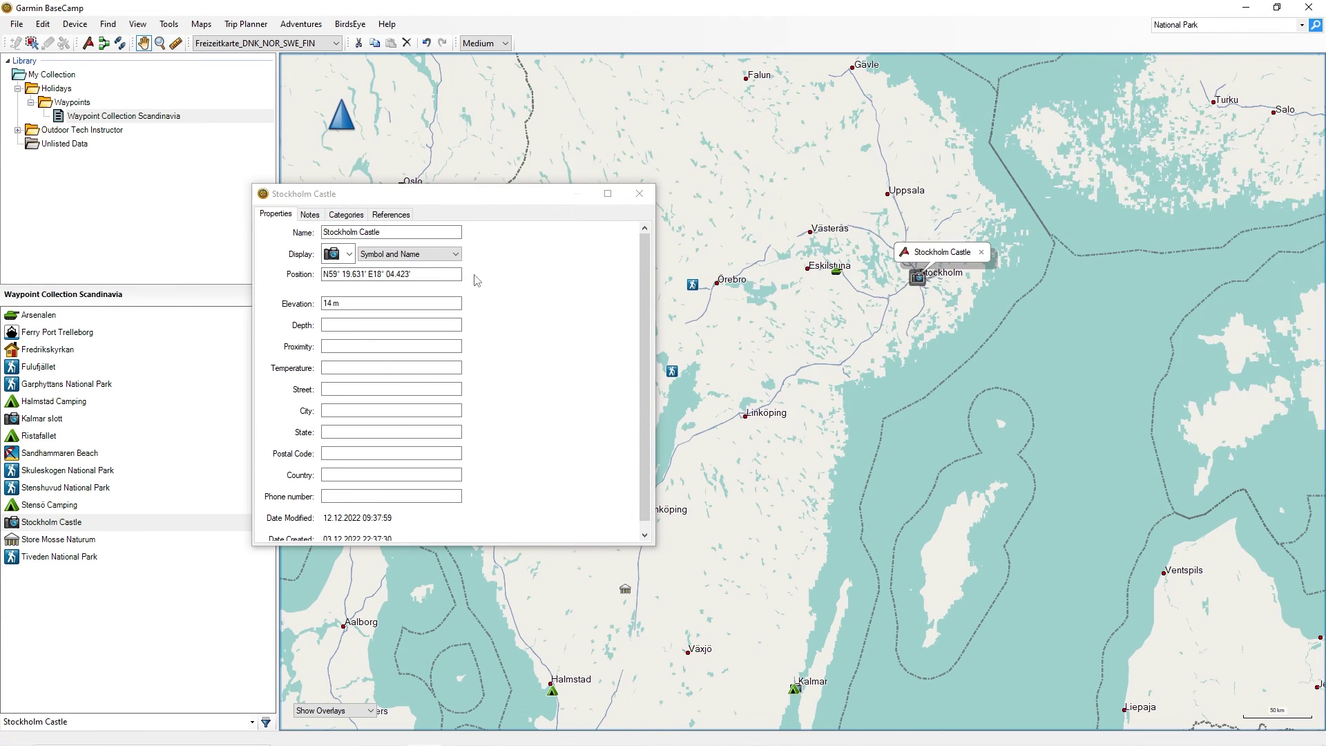
click(1211, 23)
click(1210, 27)
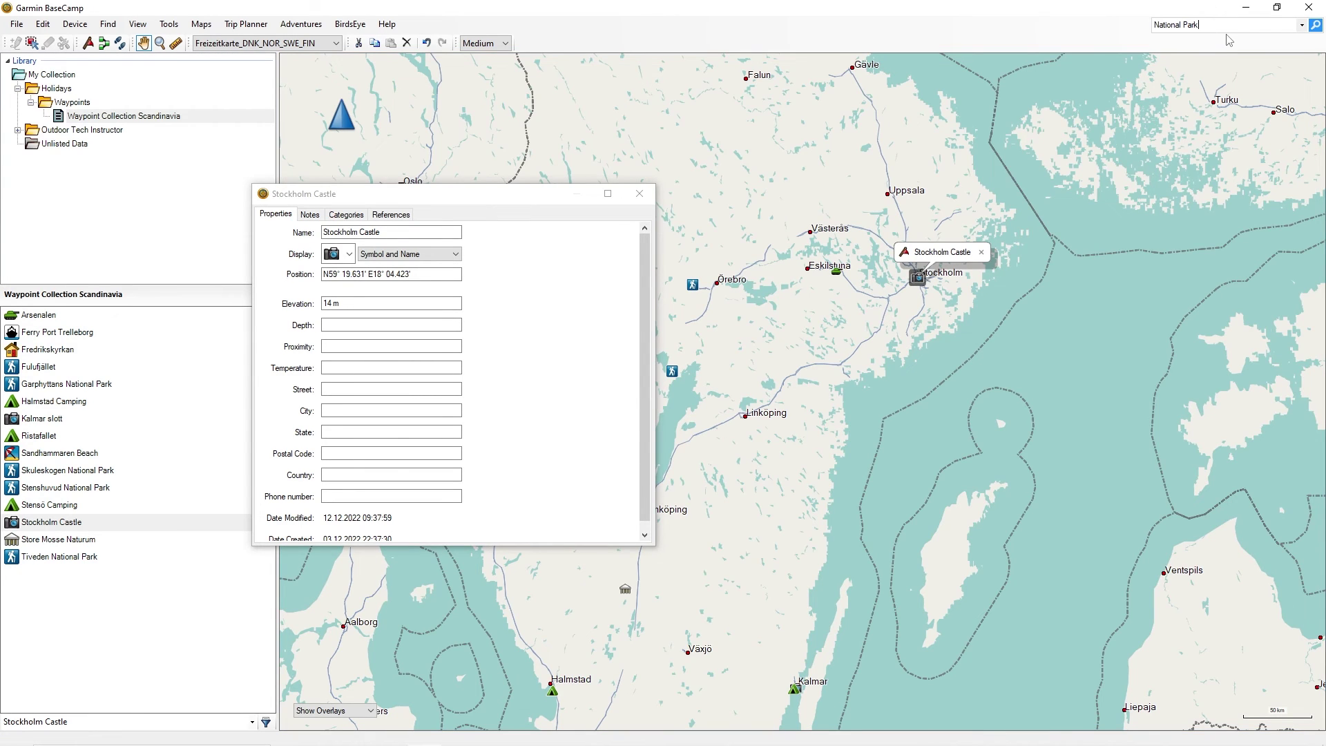
key(Return)
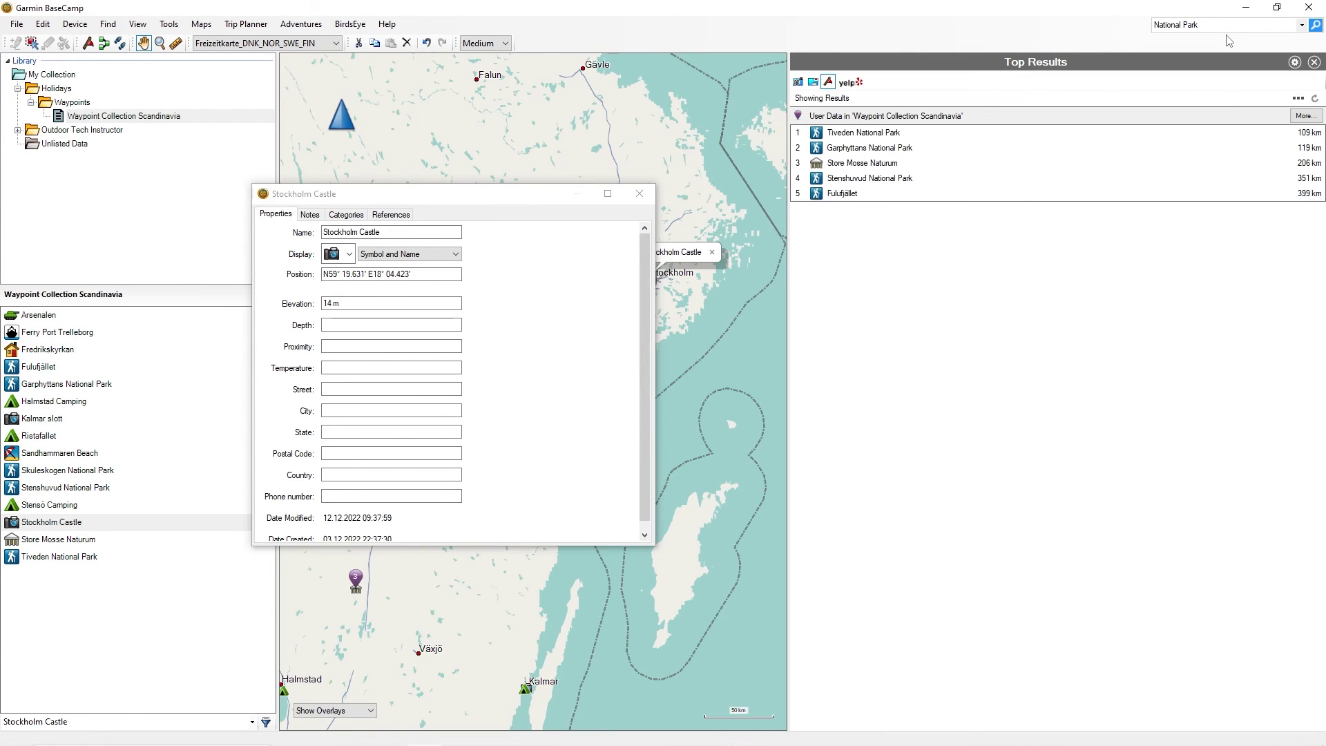
Show Tiveden, Garphyttans, Store Mosse, Stenshuvud and Fulufjället in turn on the map.
click(884, 137)
click(878, 149)
click(878, 165)
click(873, 180)
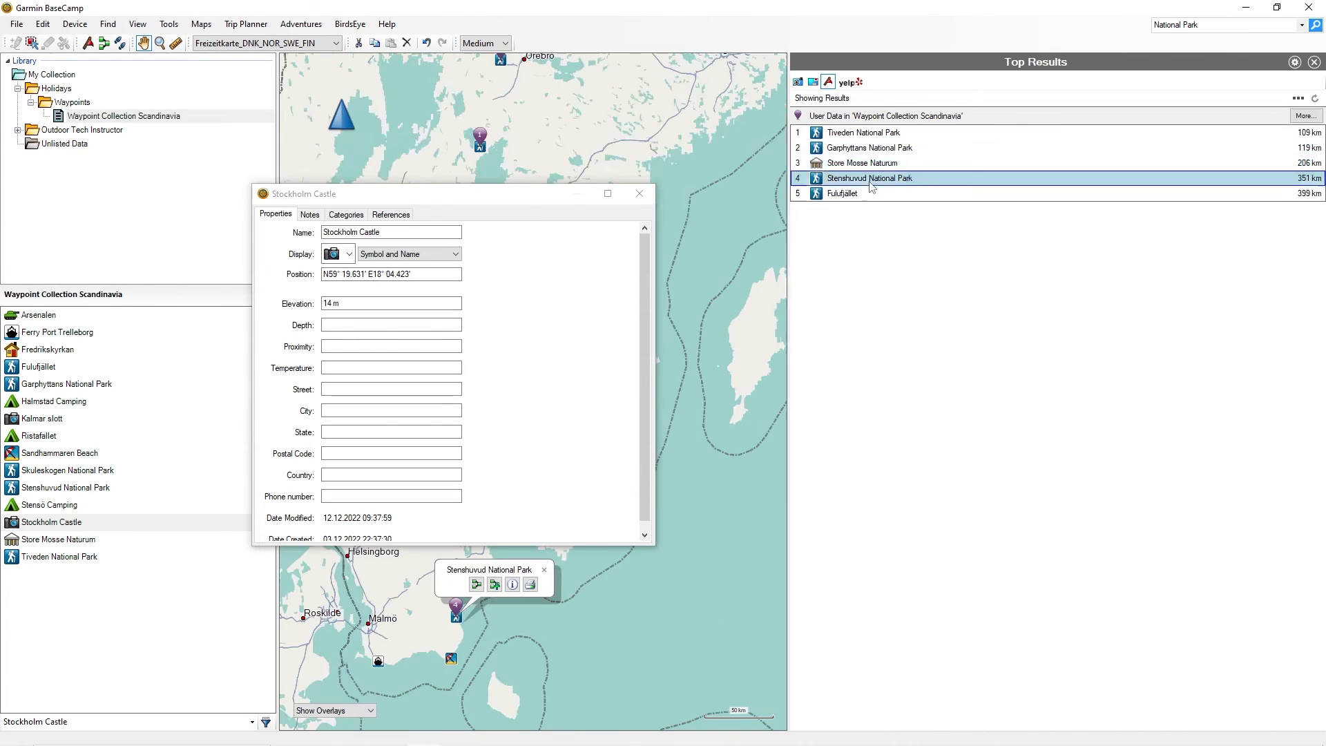
click(862, 194)
click(861, 180)
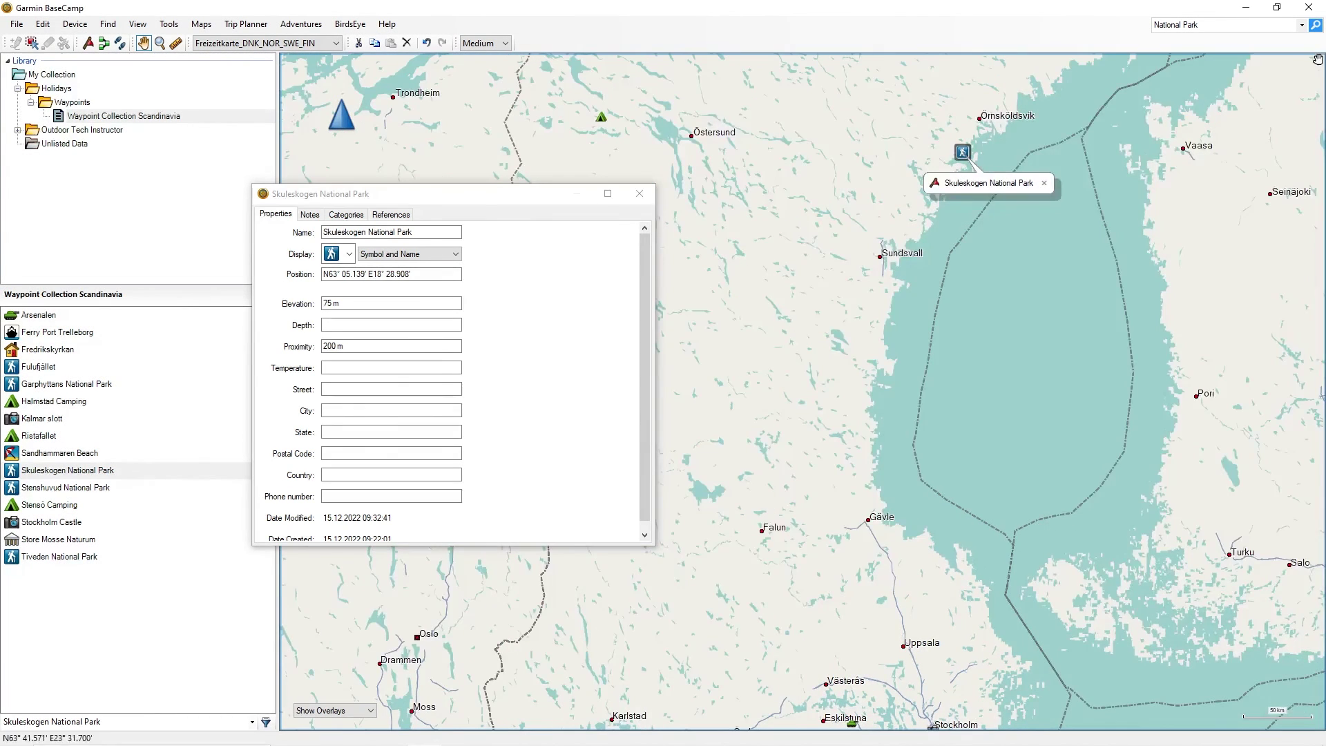
Check Skuleskogen's references and remove it from Holidays/Waypoints/Waypoint Collection Scandinavia.
click(391, 215)
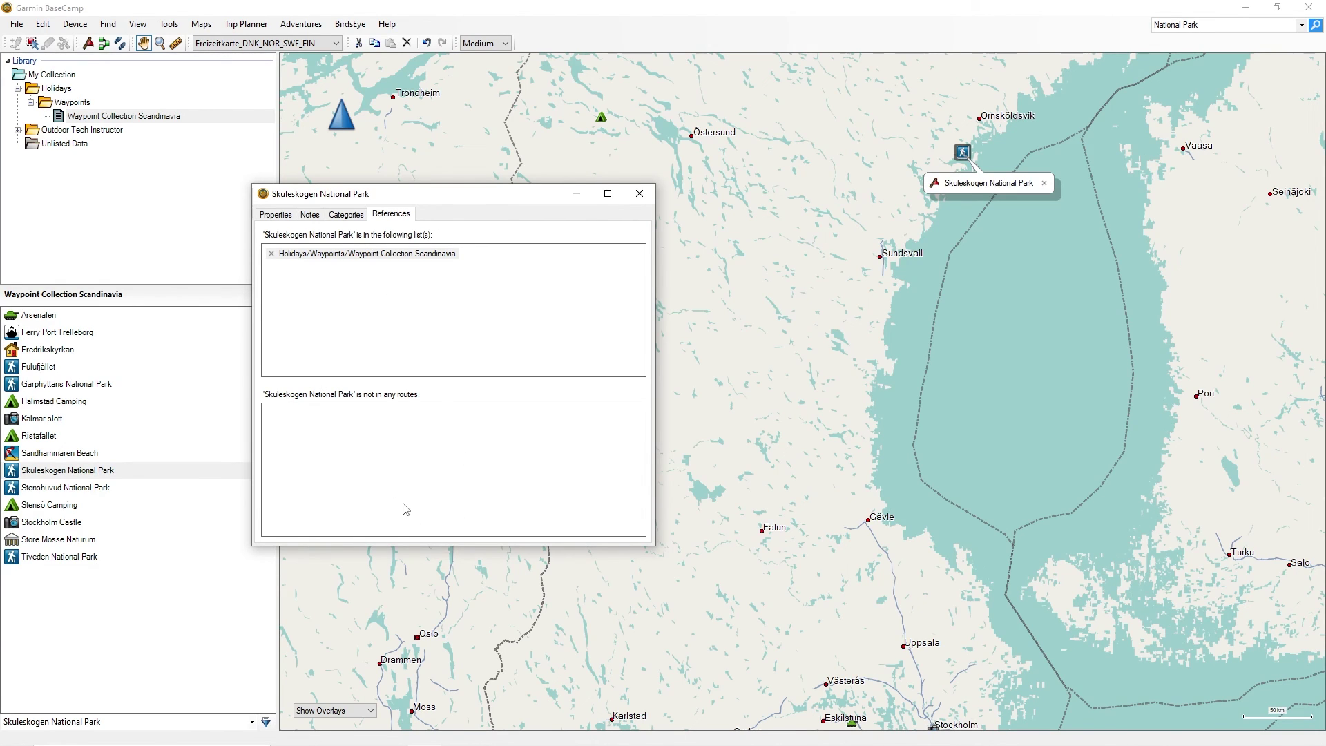
click(272, 253)
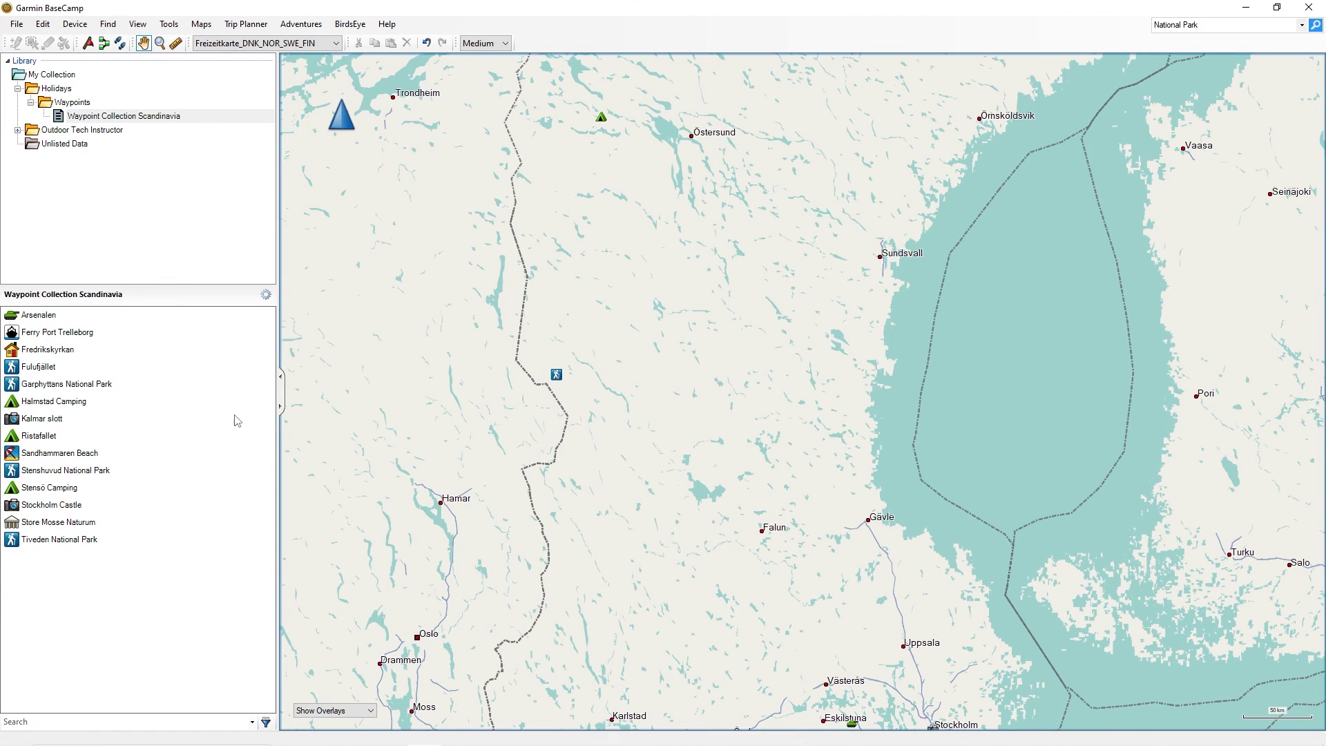
Drag Skuleskogen National Park from Unlisted Data into the Waypoint Collection Scandinavia list.
click(41, 145)
click(46, 316)
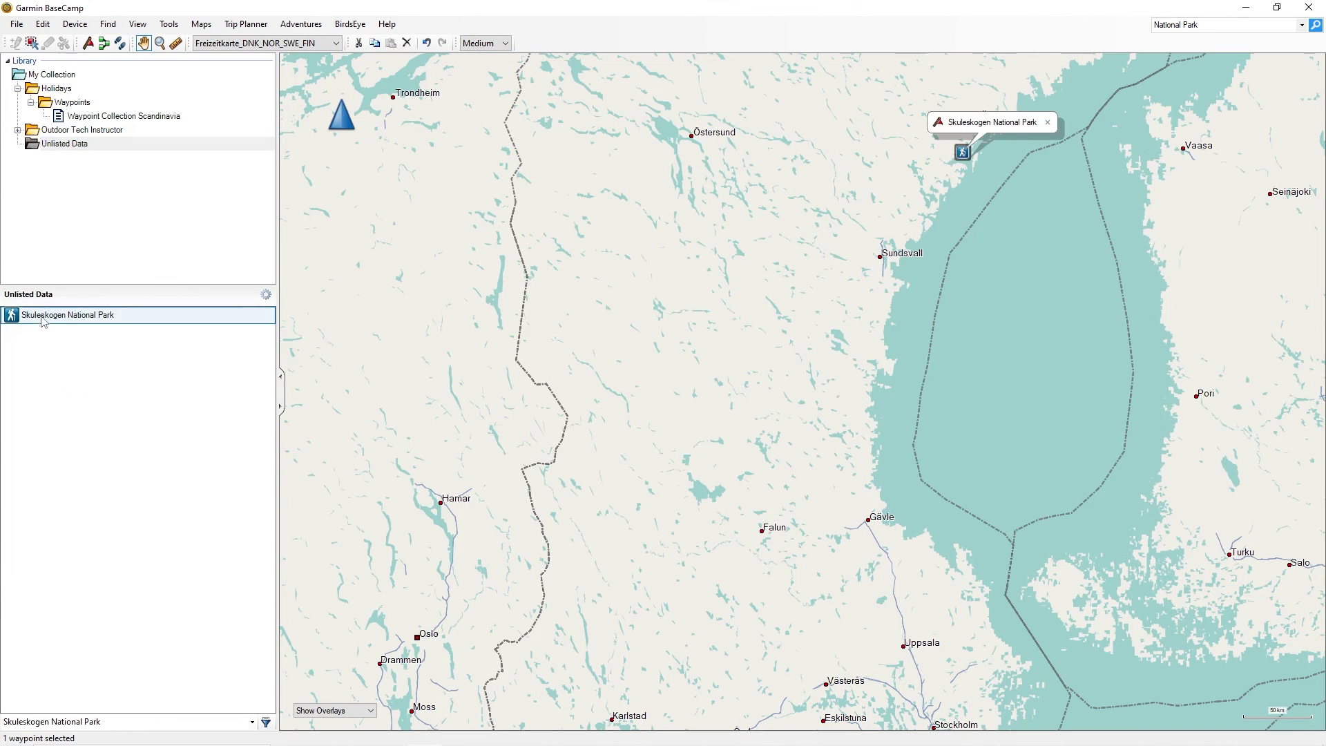
drag(47, 320, 101, 119)
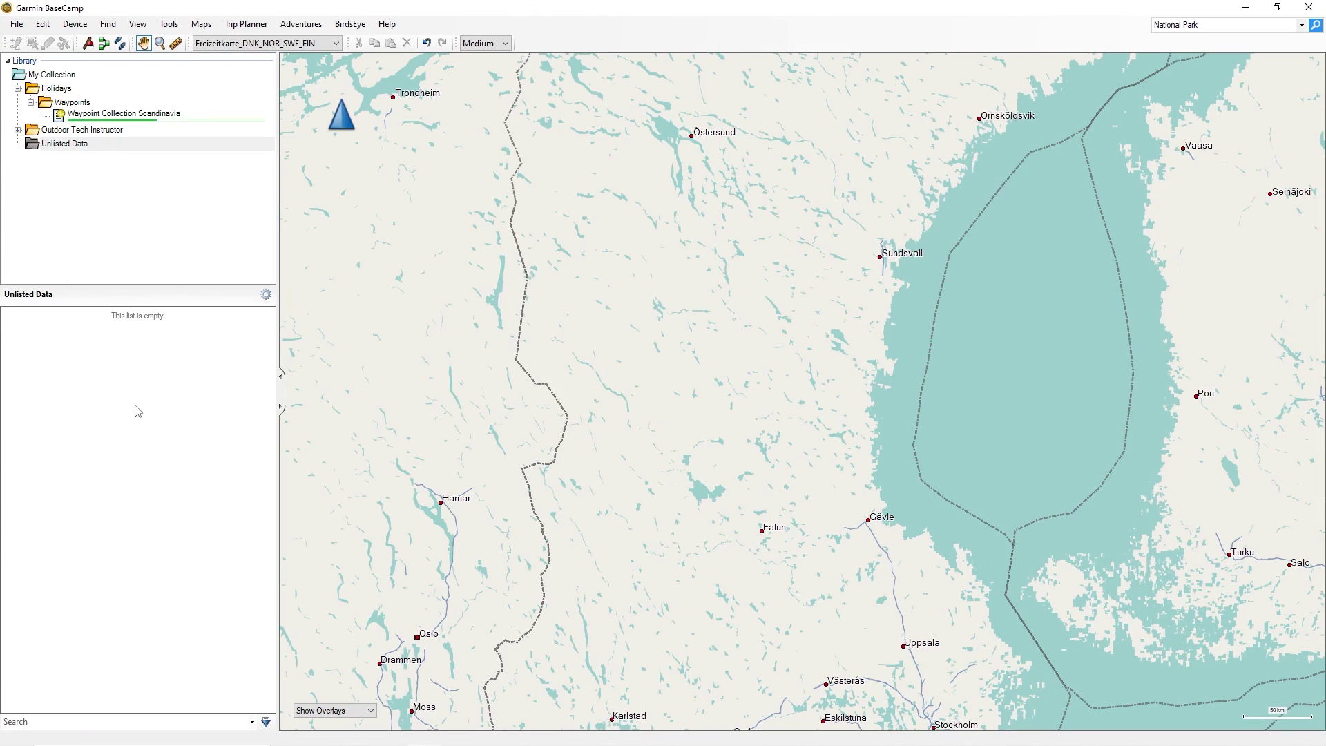